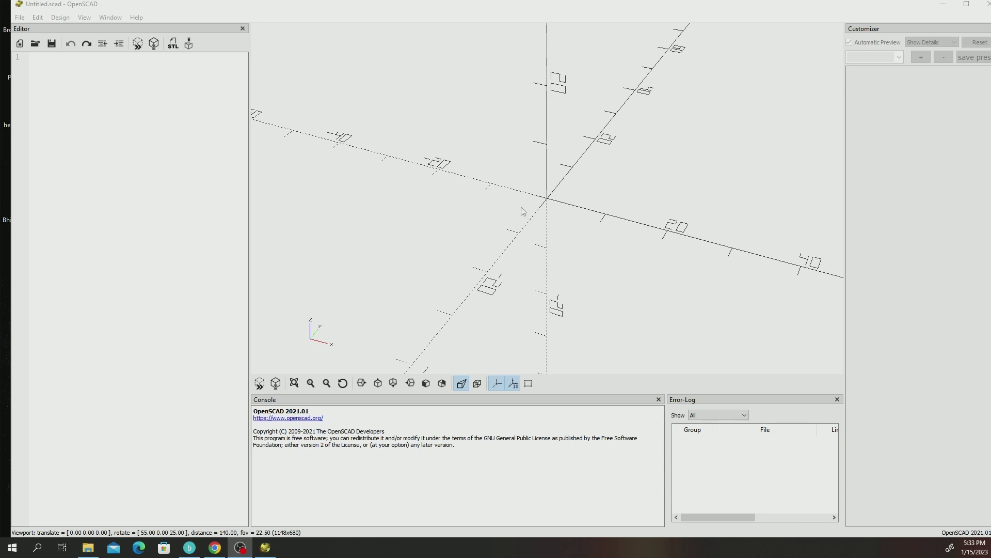
- Check the website link shown in the console against the web browser
{"action": "left_click", "coordinate": [104, 90]}
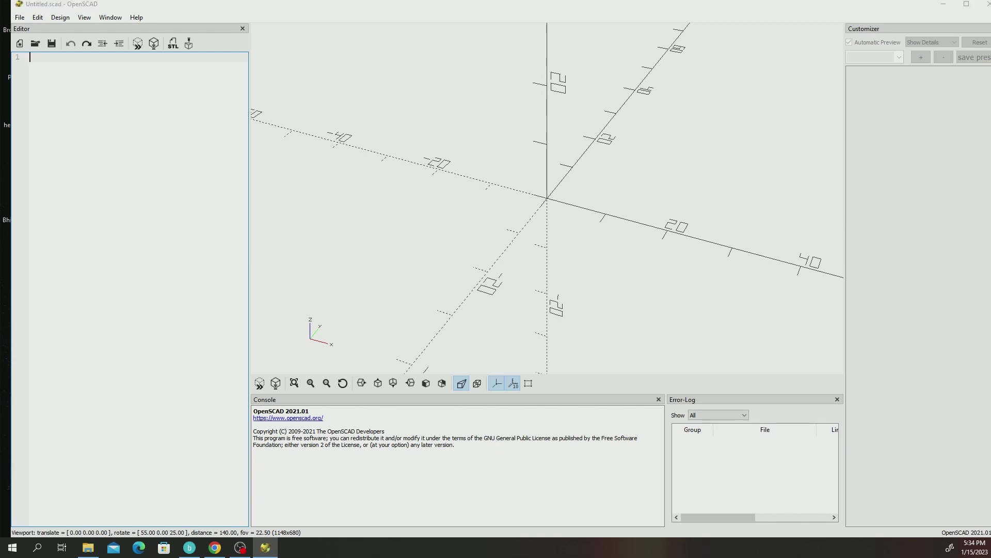
{"action": "key", "text": "alt+Tab"}
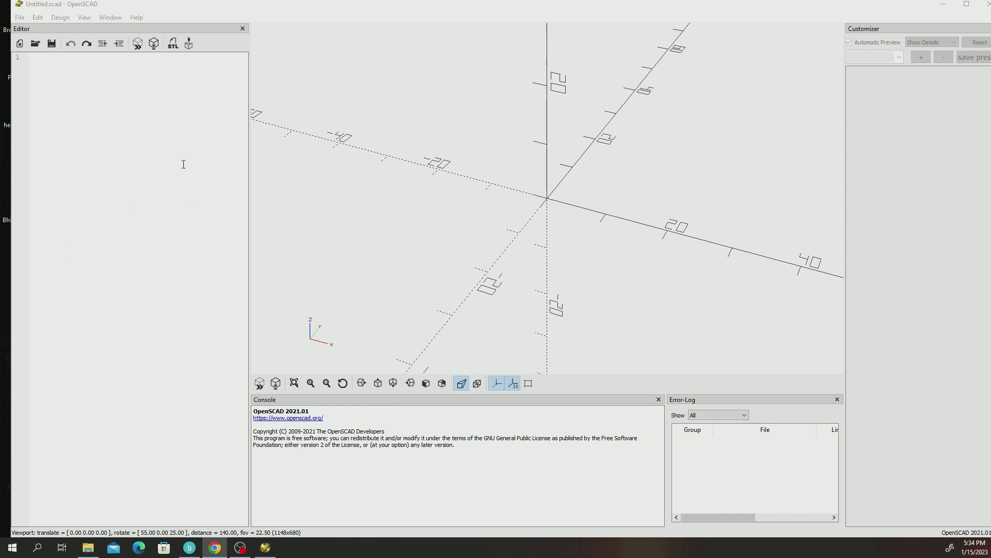
{"action": "key", "text": "alt+Tab"}
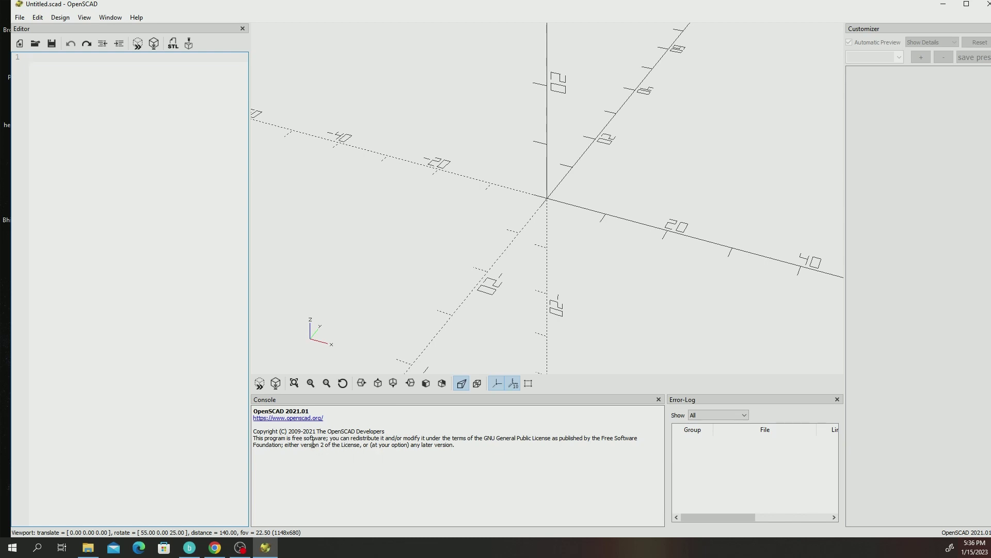
{"action": "left_click_drag", "start_coordinate": [324, 418], "coordinate": [305, 419]}
{"action": "left_click", "coordinate": [360, 449]}
{"action": "key", "text": "alt+Tab"}
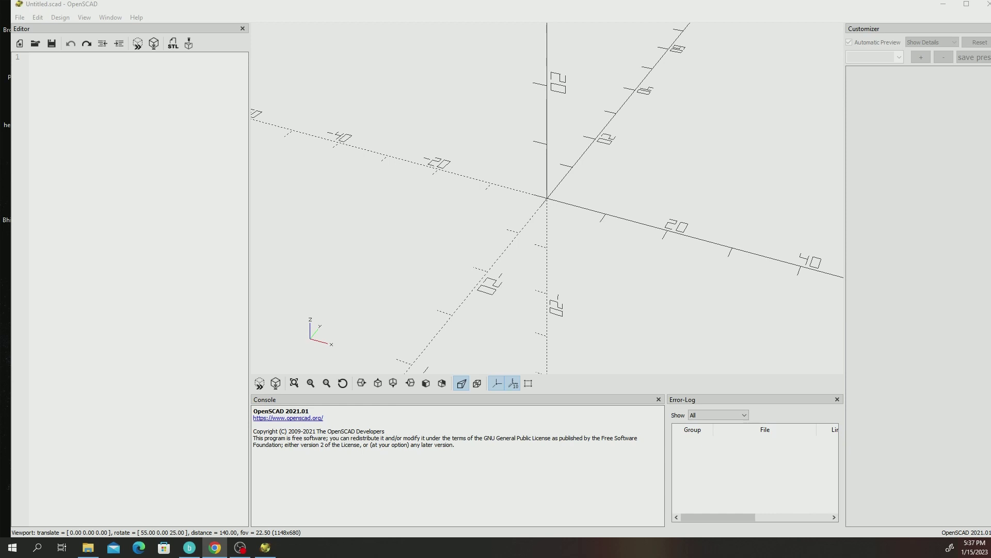
- Write sphere(10); and render it, viewing the faceted sphere at the origin
{"action": "left_click", "coordinate": [54, 68]}
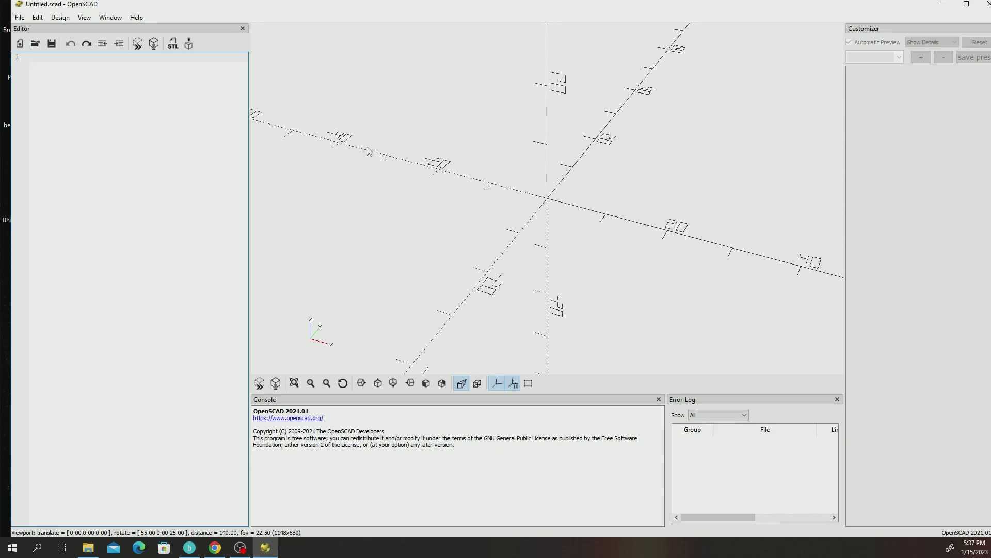
{"action": "type", "text": "sphere"}
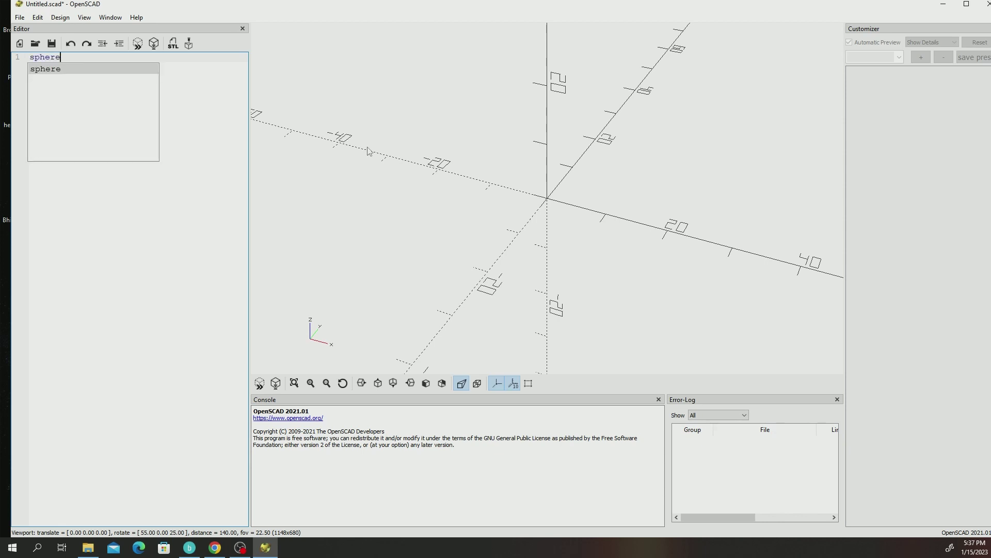
{"action": "type", "text": "("}
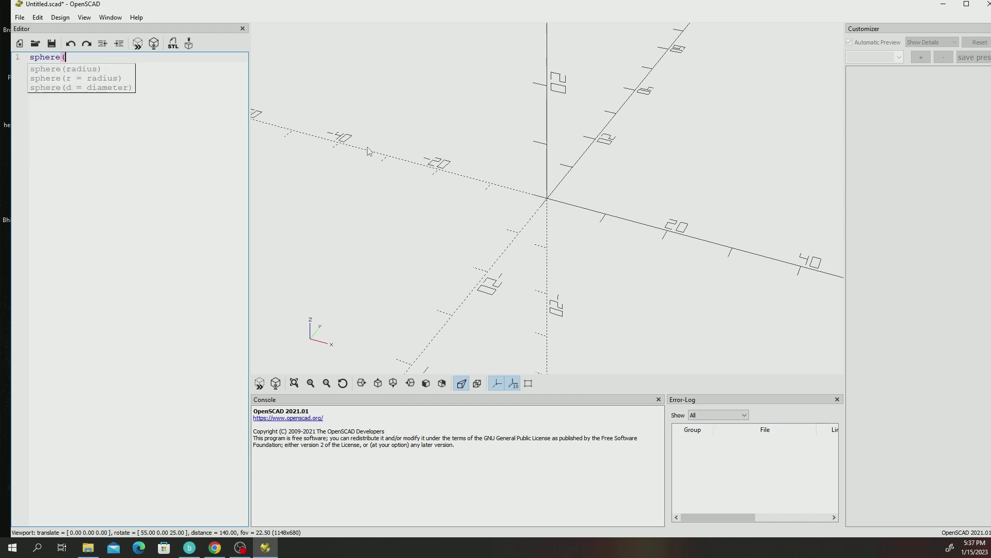
{"action": "type", "text": "10);"}
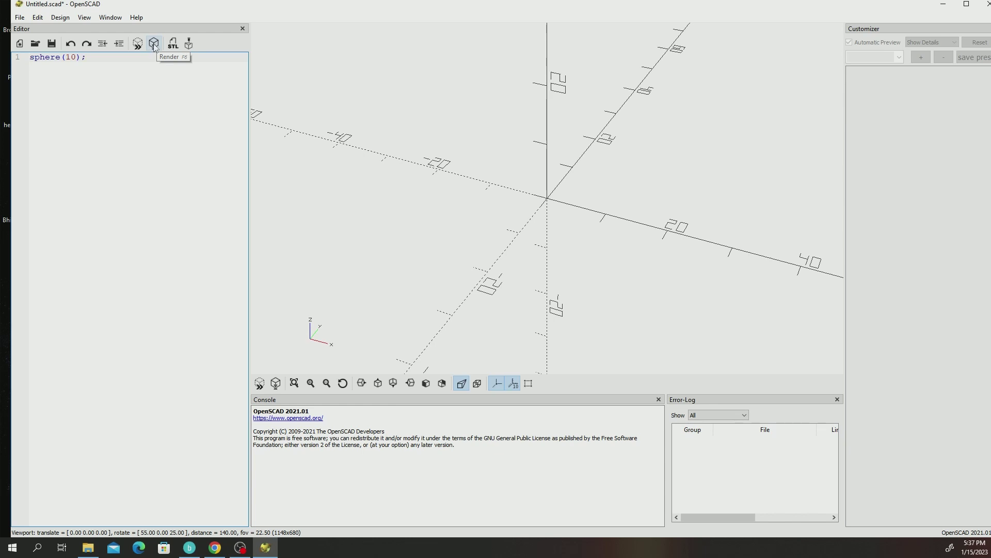
{"action": "left_click", "coordinate": [276, 383]}
{"action": "left_click_drag", "start_coordinate": [554, 246], "coordinate": [552, 218]}
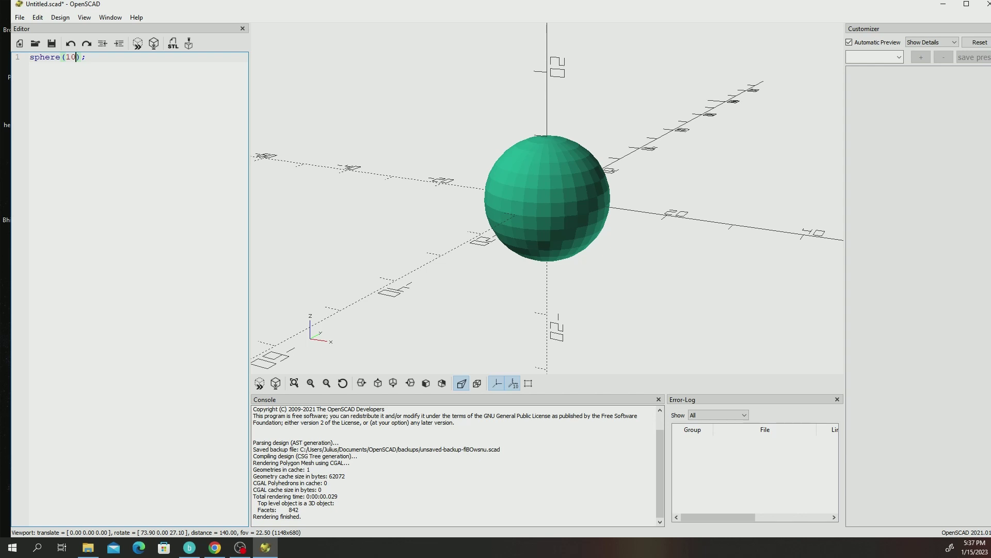
- Change the sphere argument to r=10 and render it
{"action": "key", "text": "BackSpace"}
{"action": "key", "text": "BackSpace"}
{"action": "type", "text": "r"}
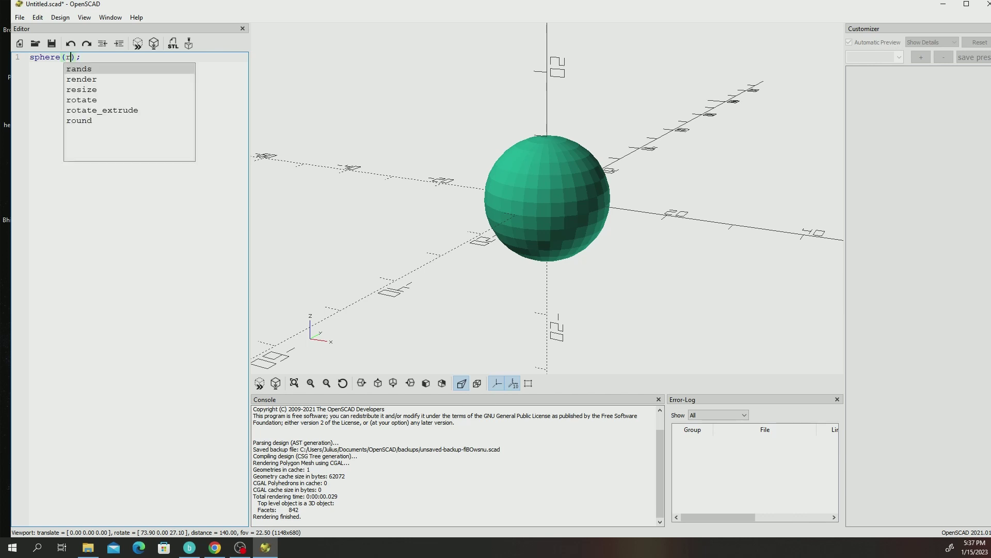
{"action": "type", "text": "=10"}
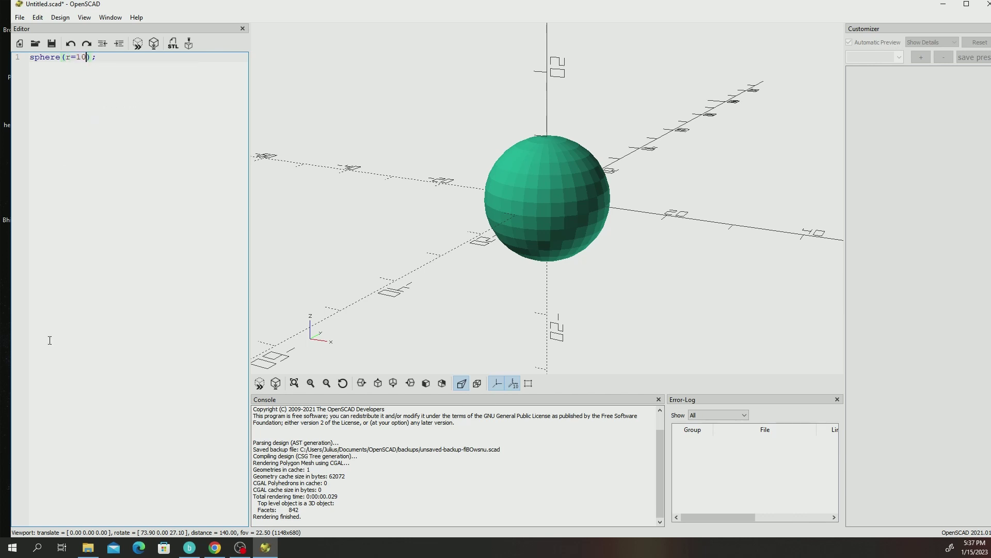
{"action": "left_click", "coordinate": [154, 44]}
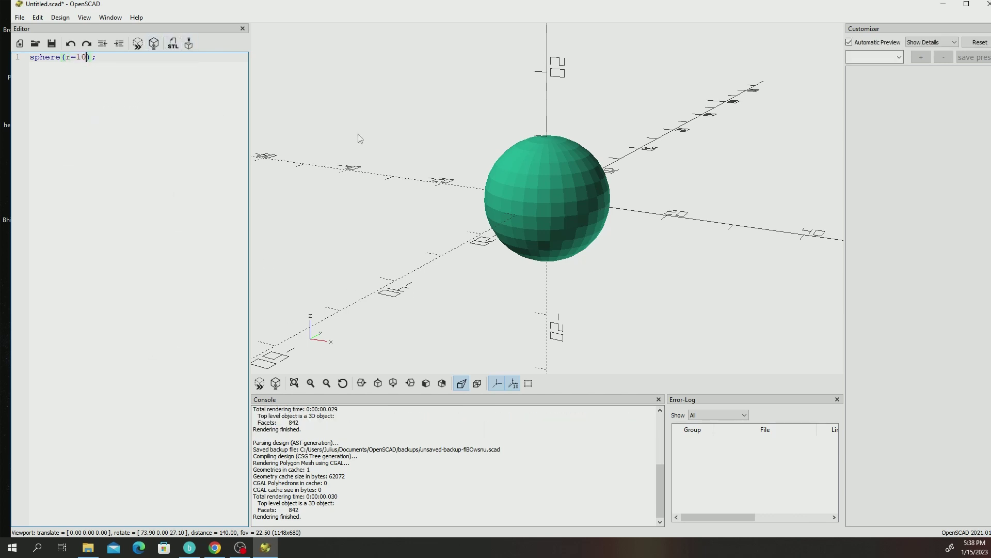
- Switch the argument to d=10 and render the smaller 226-facet sphere
{"action": "left_click", "coordinate": [71, 58]}
{"action": "key", "text": "BackSpace"}
{"action": "type", "text": "d"}
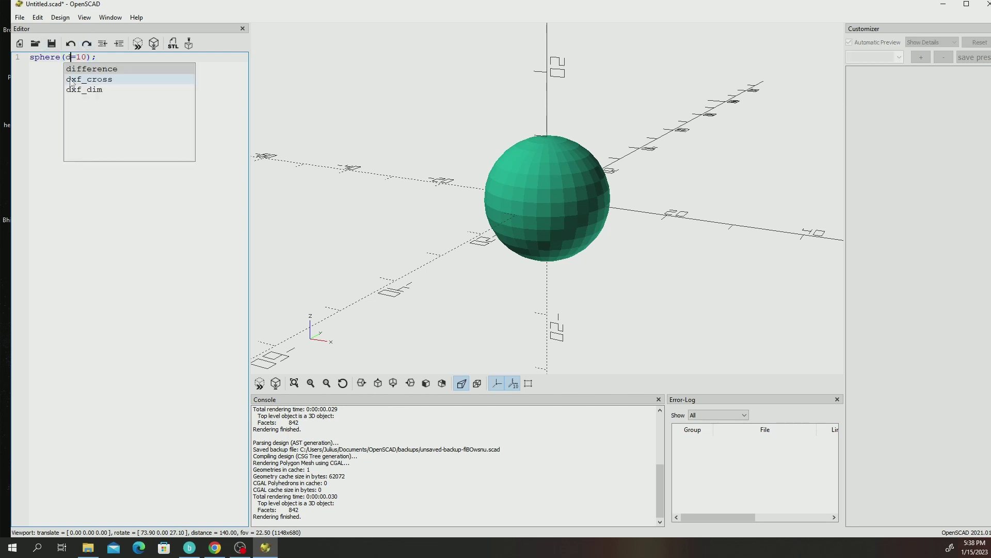
{"action": "left_click", "coordinate": [97, 136]}
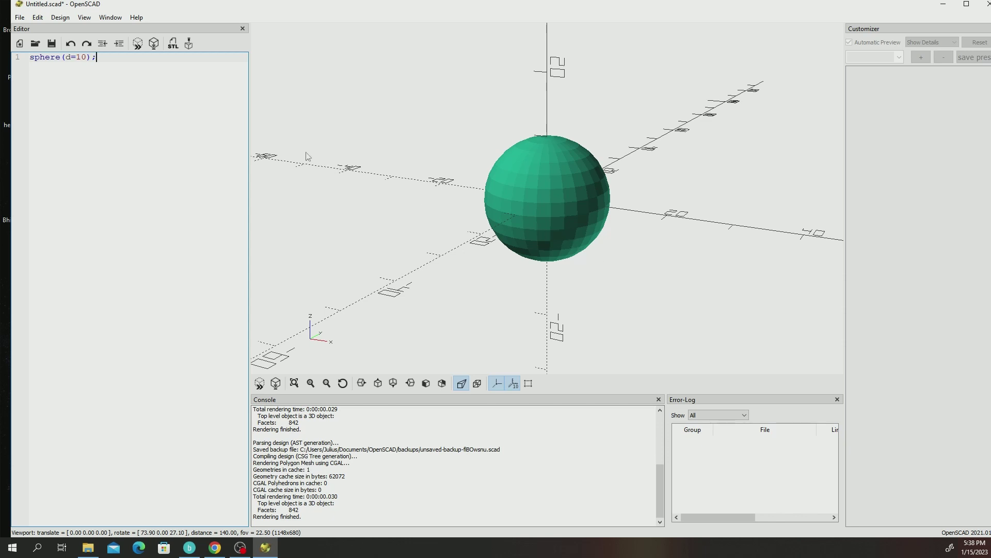
{"action": "left_click", "coordinate": [154, 44]}
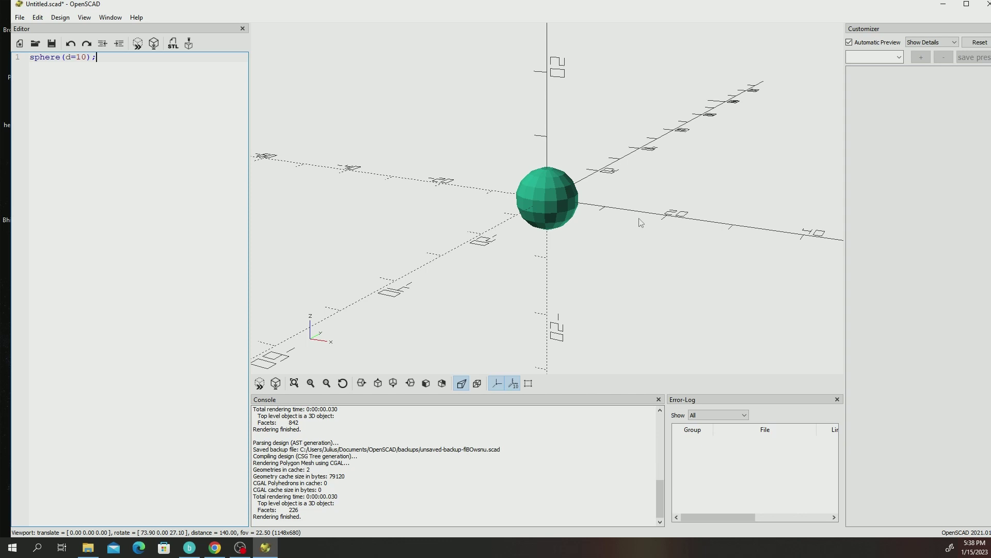
- Append r=10 to make sphere(d=10,r=10); and render, showing the radius-ignored warning
{"action": "scroll", "coordinate": [545, 196], "scroll_direction": "up", "scroll_amount": 7}
{"action": "scroll", "coordinate": [549, 191], "scroll_direction": "up", "scroll_amount": 4}
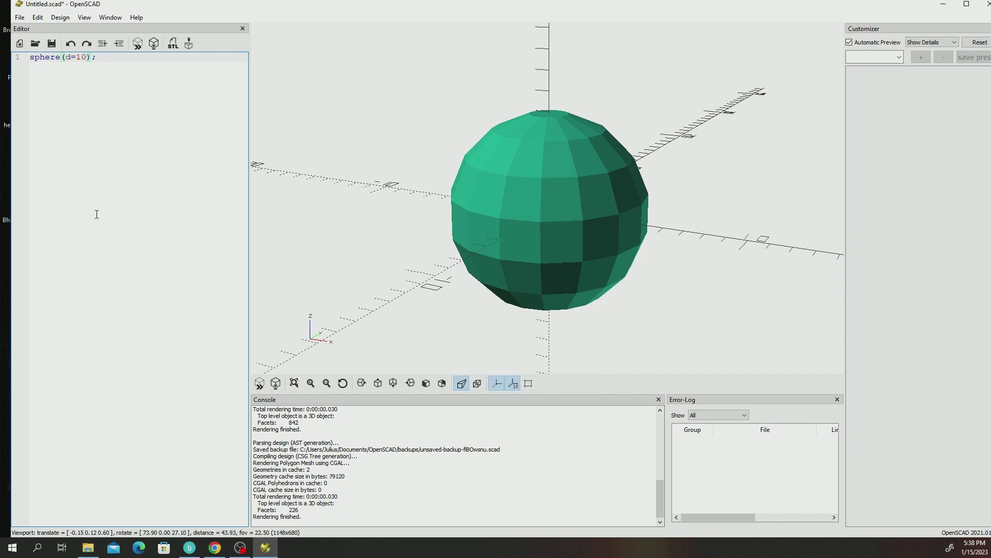
{"action": "type", "text": ",r"}
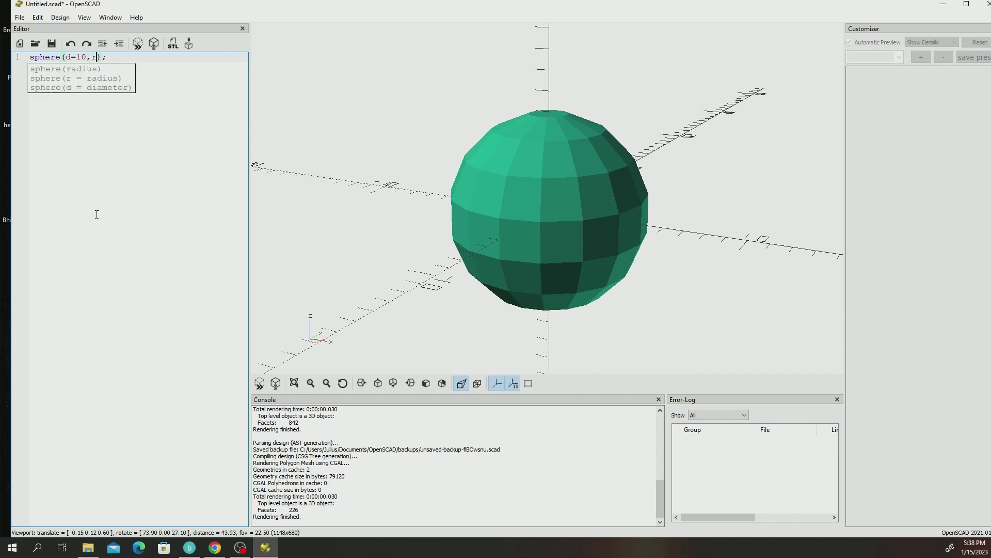
{"action": "type", "text": "=10"}
{"action": "left_click", "coordinate": [144, 83]}
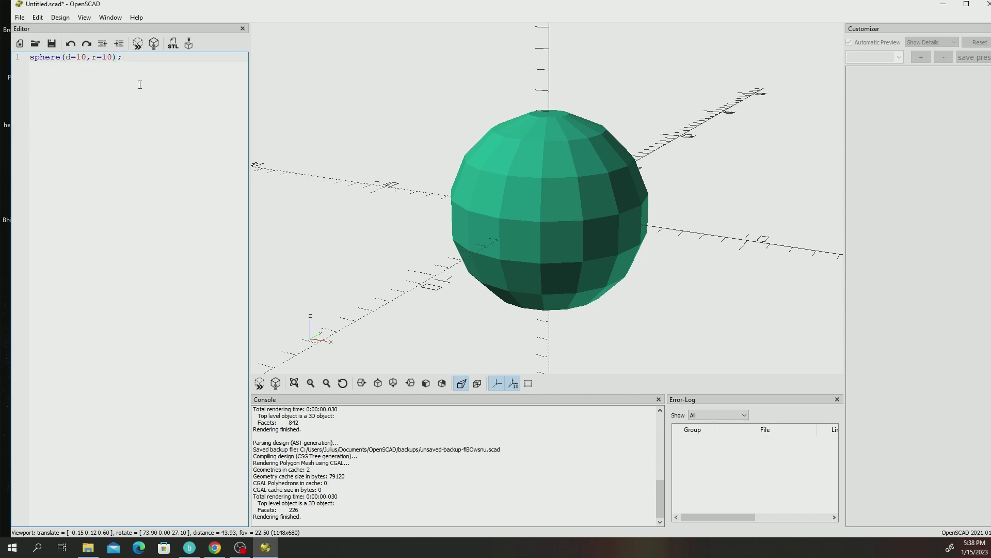
{"action": "left_click", "coordinate": [154, 44]}
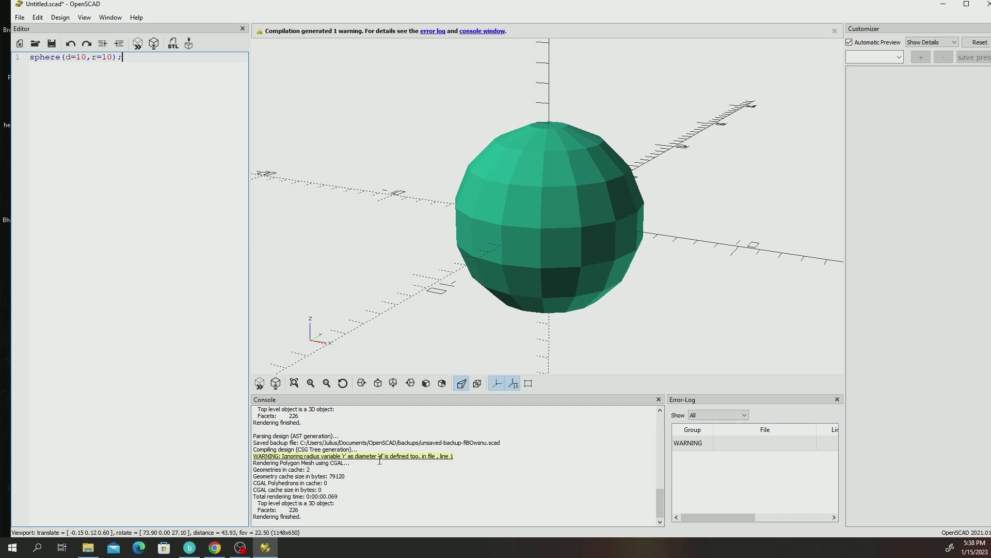
- Reorder to sphere(r=10,d=10); and render, then delete d=10 leaving sphere(r=10);
{"action": "left_click_drag", "start_coordinate": [91, 57], "coordinate": [66, 57]}
{"action": "key", "text": "BackSpace"}
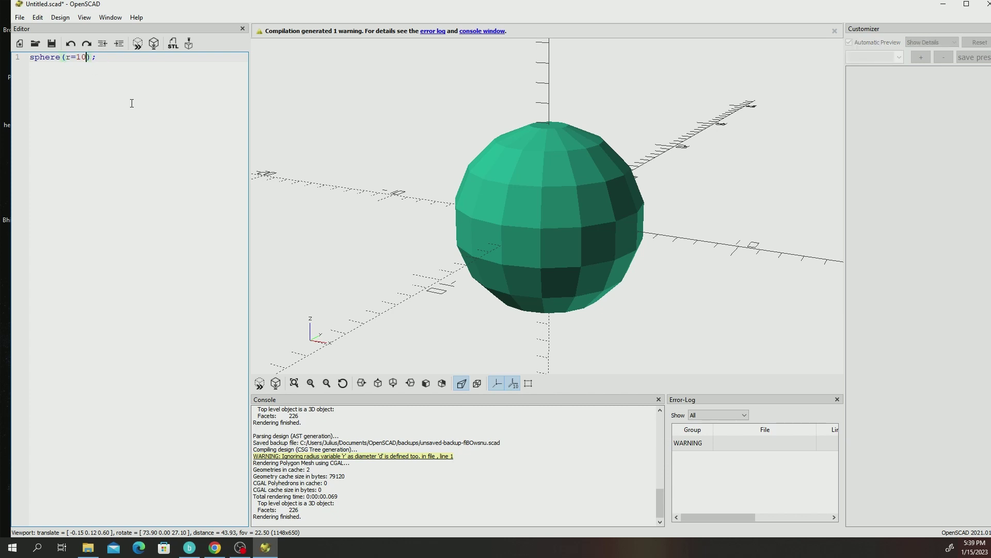
{"action": "type", "text": ",d=10,"}
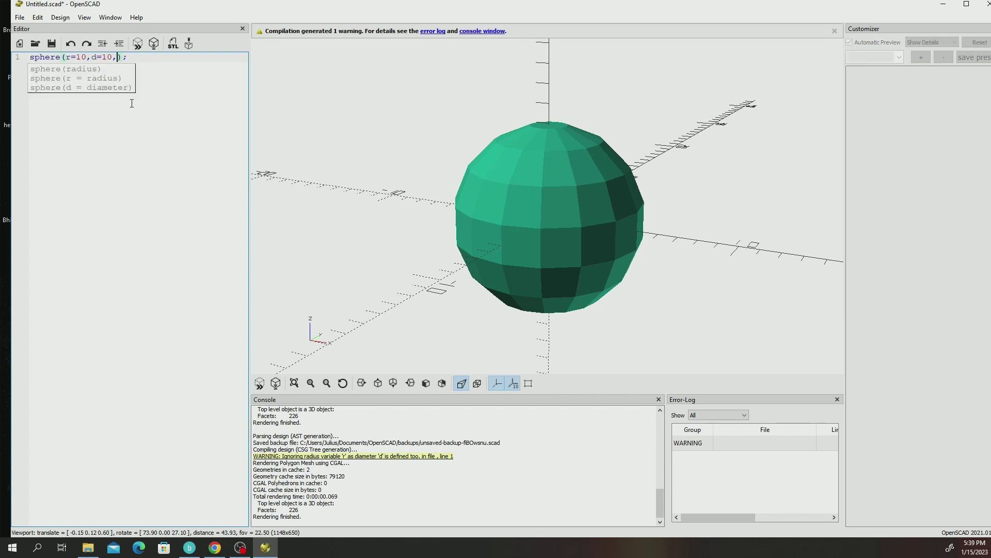
{"action": "key", "text": "BackSpace"}
{"action": "left_click", "coordinate": [154, 44]}
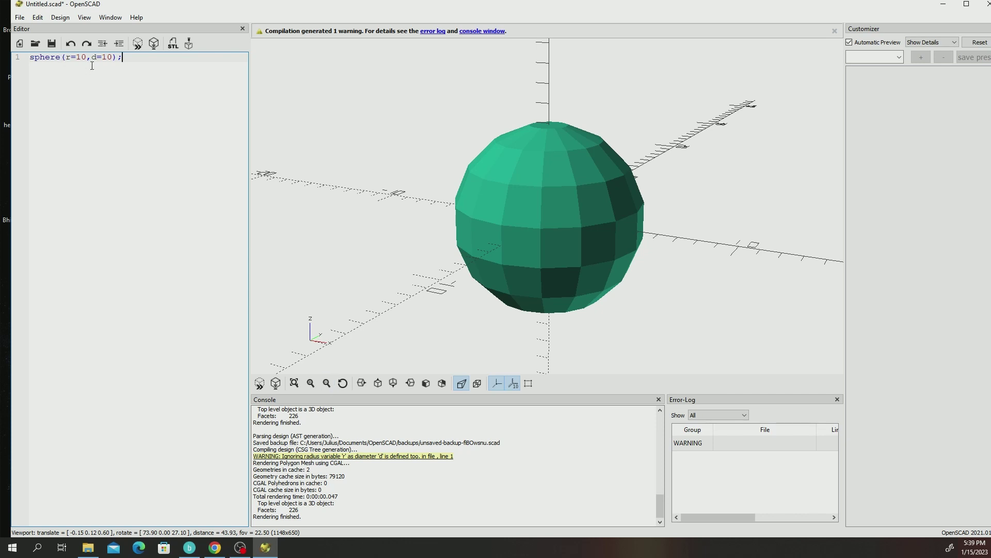
{"action": "left_click_drag", "start_coordinate": [91, 58], "coordinate": [113, 56]}
{"action": "key", "text": "BackSpace"}
{"action": "key", "text": "BackSpace"}
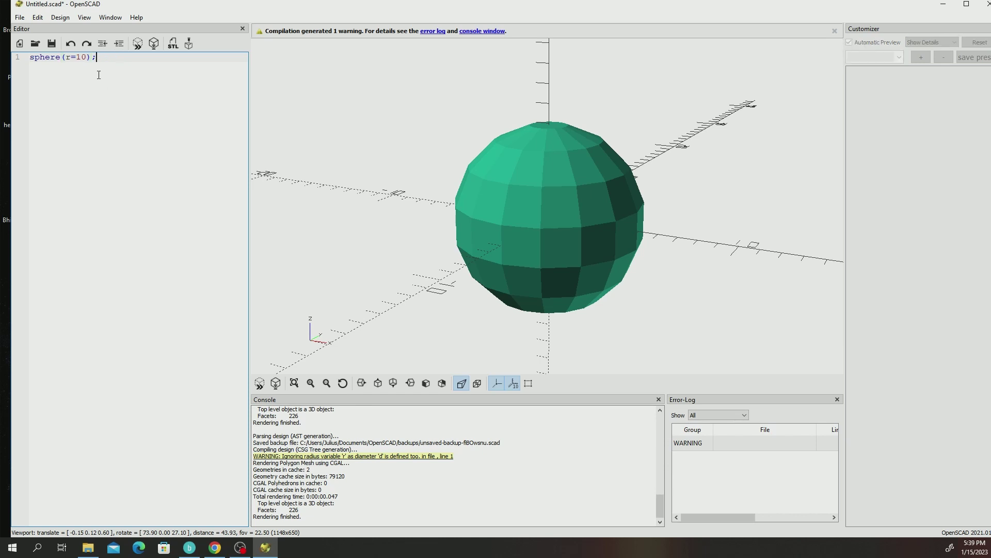
- Render the radius-only sphere and inspect it from below
{"action": "left_click", "coordinate": [154, 44]}
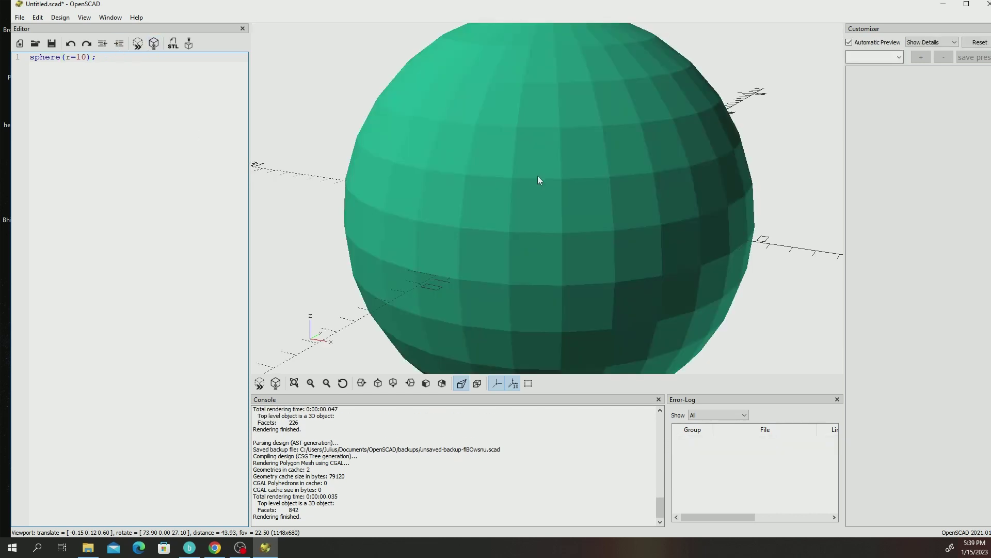
{"action": "scroll", "coordinate": [550, 184], "scroll_direction": "down", "scroll_amount": 5}
{"action": "scroll", "coordinate": [539, 129], "scroll_direction": "up", "scroll_amount": 7}
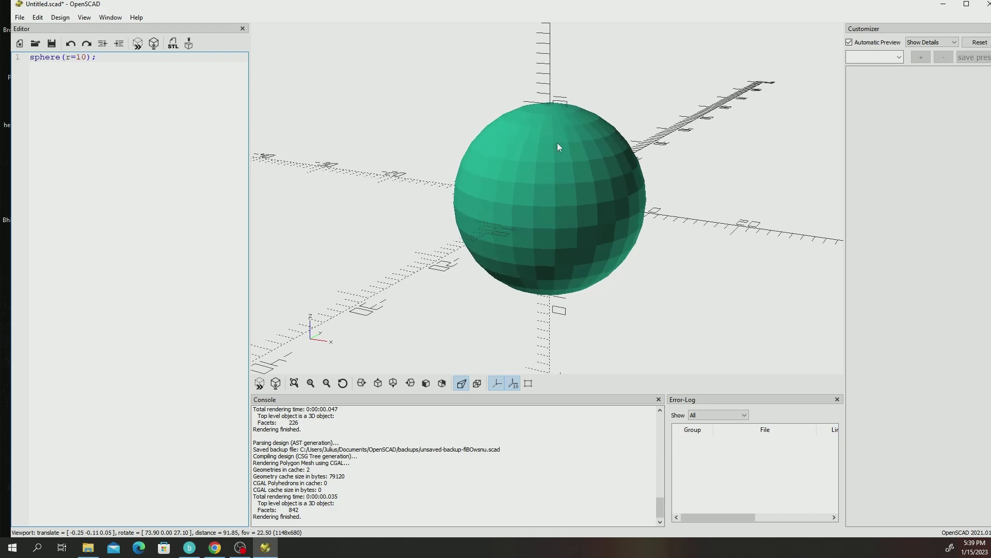
{"action": "scroll", "coordinate": [524, 114], "scroll_direction": "down", "scroll_amount": 3}
{"action": "scroll", "coordinate": [570, 231], "scroll_direction": "up", "scroll_amount": 3}
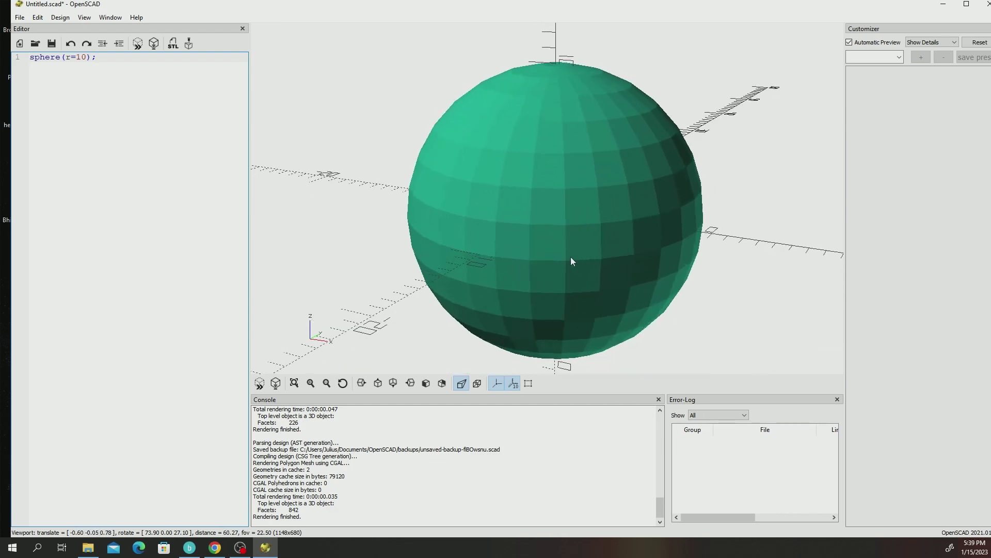
{"action": "left_click_drag", "start_coordinate": [577, 229], "coordinate": [660, 254]}
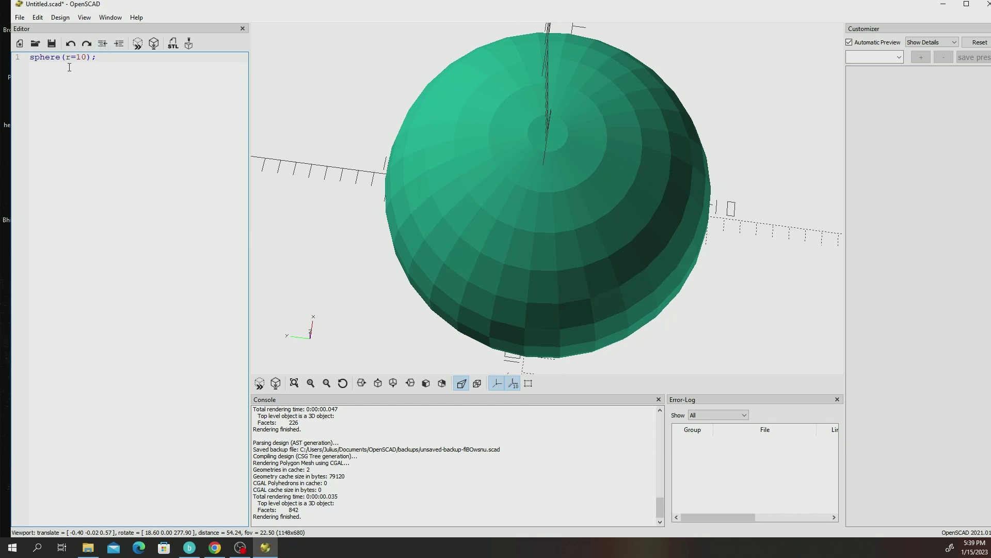
- Add a $fn=50 line as the first line above the sphere code
{"action": "left_click", "coordinate": [30, 57]}
{"action": "key", "text": "Return"}
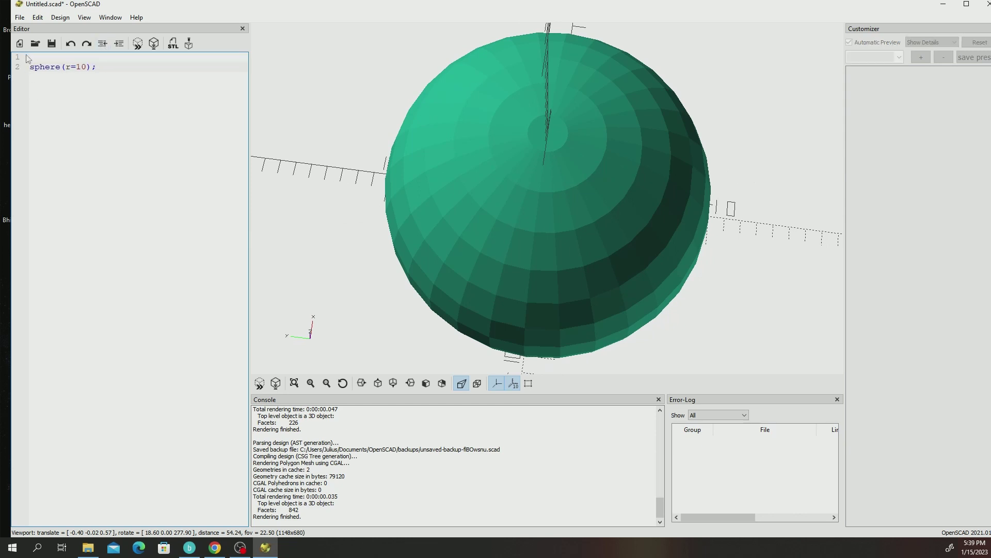
{"action": "key", "text": "Up"}
{"action": "type", "text": "$fn=50;"}
- Render the sphere at $fn=50, then at $fn=100 and $fn=200
{"action": "left_click", "coordinate": [154, 43]}
{"action": "left_click_drag", "start_coordinate": [627, 322], "coordinate": [584, 255]}
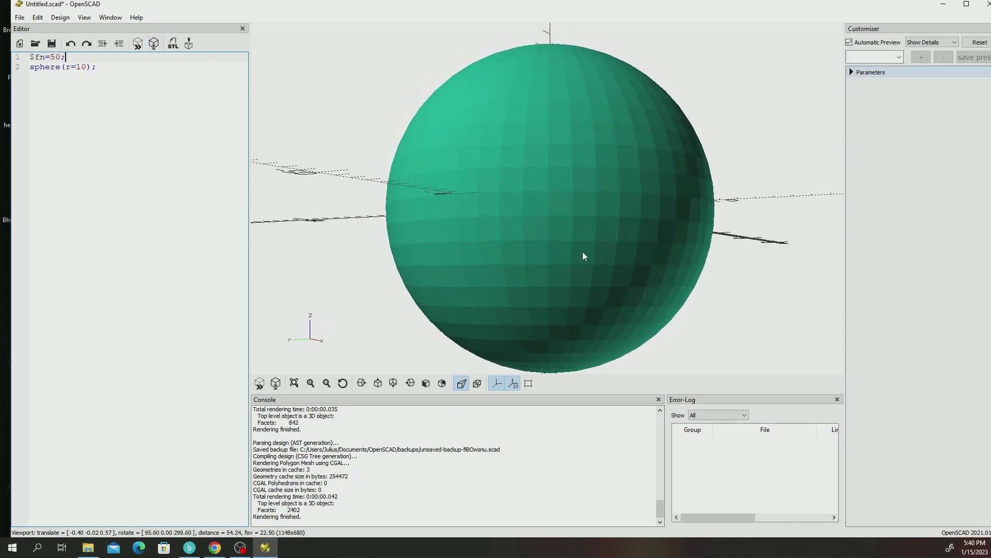
{"action": "left_click", "coordinate": [54, 57]}
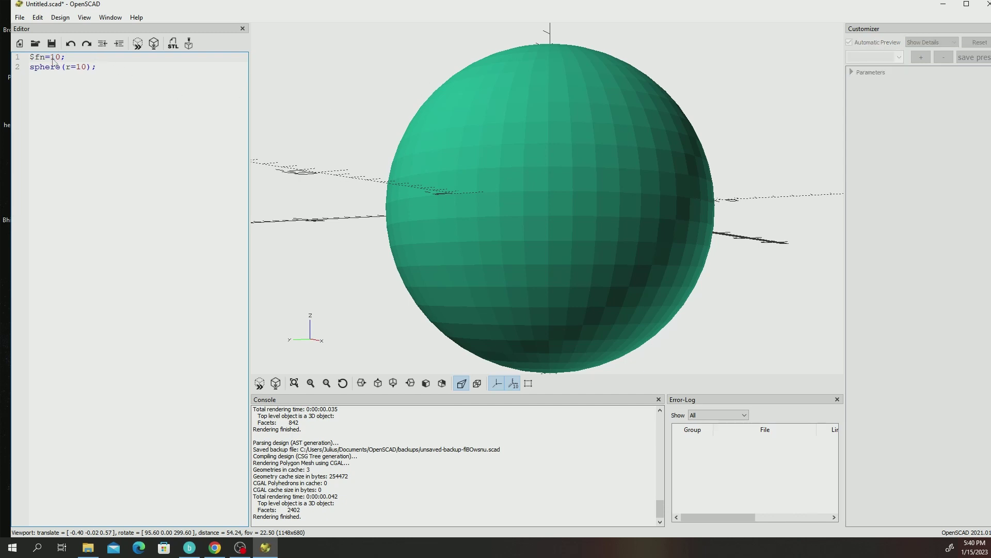
{"action": "left_click", "coordinate": [154, 43]}
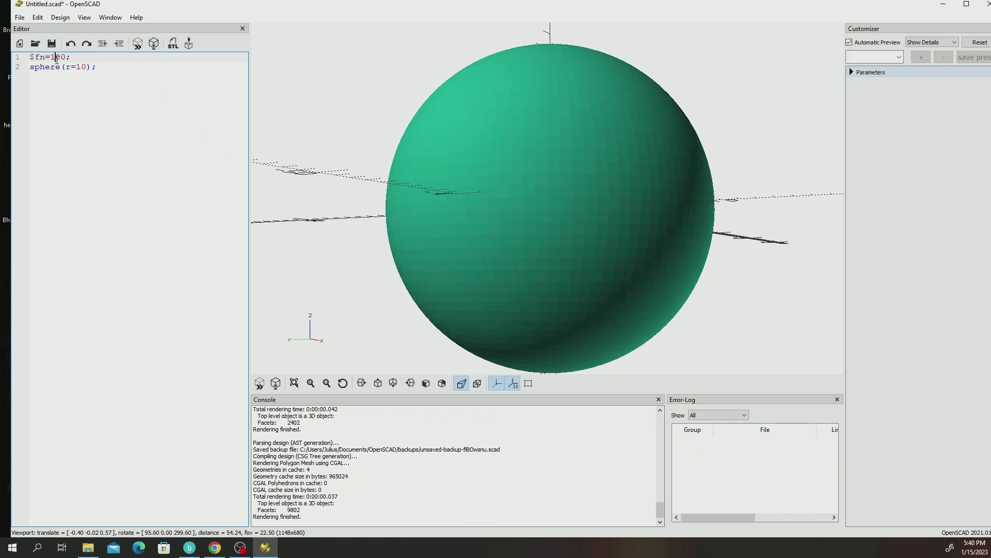
{"action": "type", "text": "2"}
{"action": "left_click", "coordinate": [156, 45]}
- Render the sphere at $fn=300 (89402 facets), then select the 30 in the value
{"action": "left_click", "coordinate": [57, 57]}
{"action": "type", "text": "3"}
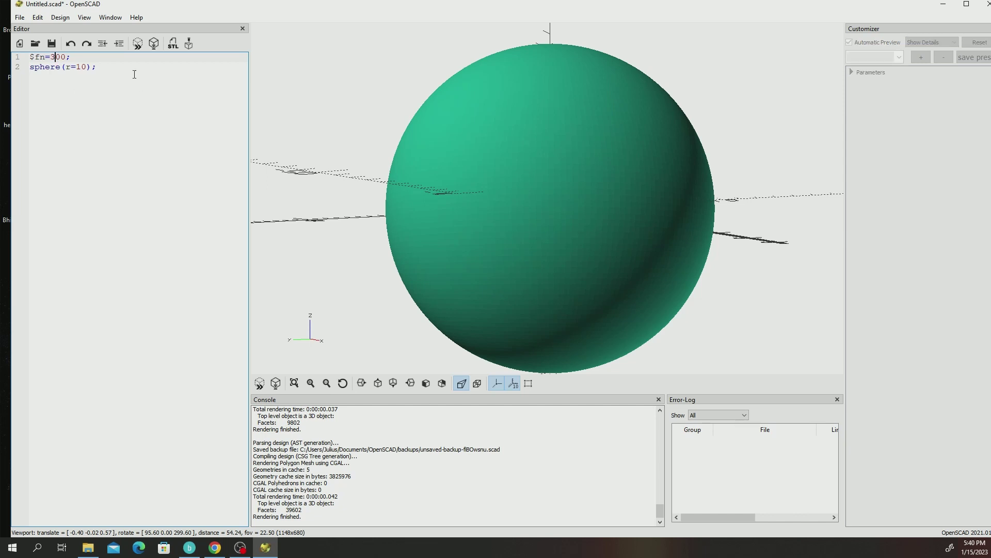
{"action": "key", "text": "F6"}
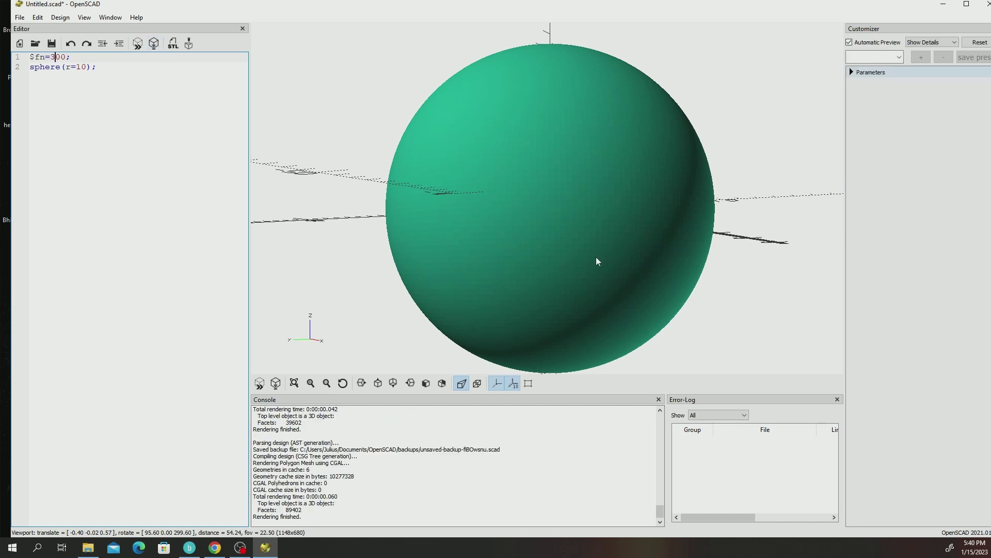
{"action": "scroll", "coordinate": [581, 228], "scroll_direction": "up", "scroll_amount": 4}
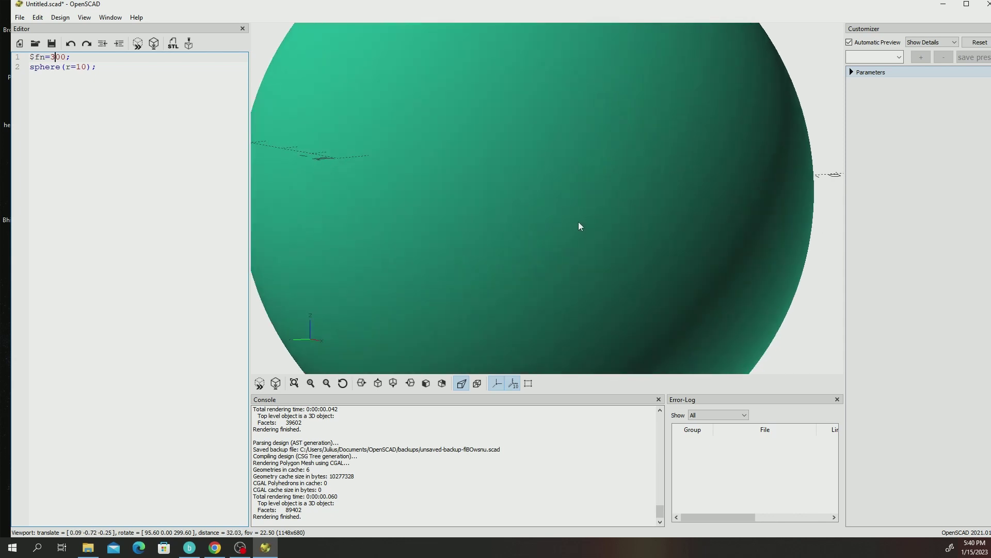
{"action": "scroll", "coordinate": [571, 189], "scroll_direction": "down", "scroll_amount": 3}
{"action": "left_click_drag", "start_coordinate": [515, 155], "coordinate": [451, 158]}
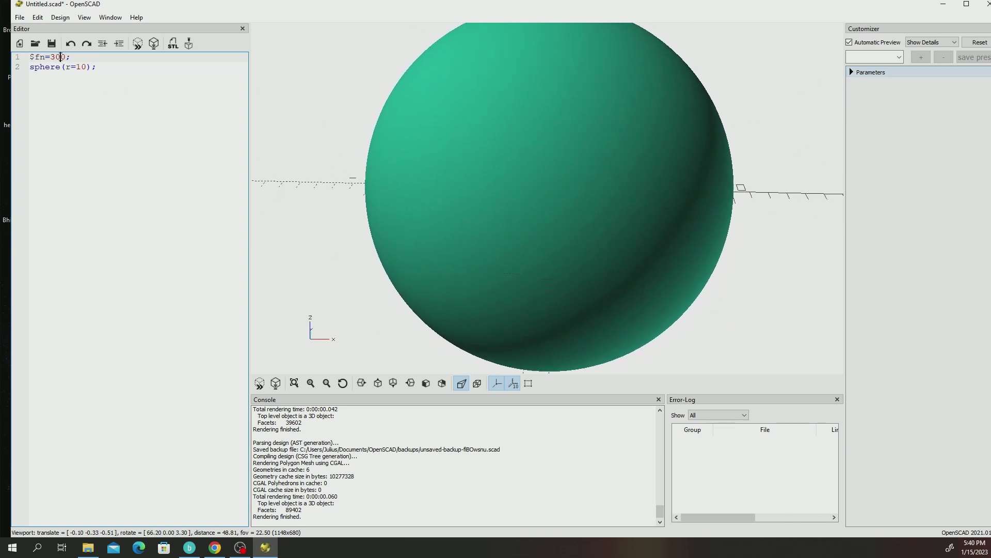
{"action": "left_click_drag", "start_coordinate": [50, 57], "coordinate": [60, 57]}
- Set $fn back to 50 and re-render the 2402-facet sphere, viewing it at an angle
{"action": "type", "text": "5"}
{"action": "left_click", "coordinate": [87, 93]}
{"action": "left_click", "coordinate": [154, 43]}
{"action": "scroll", "coordinate": [571, 236], "scroll_direction": "down", "scroll_amount": 5}
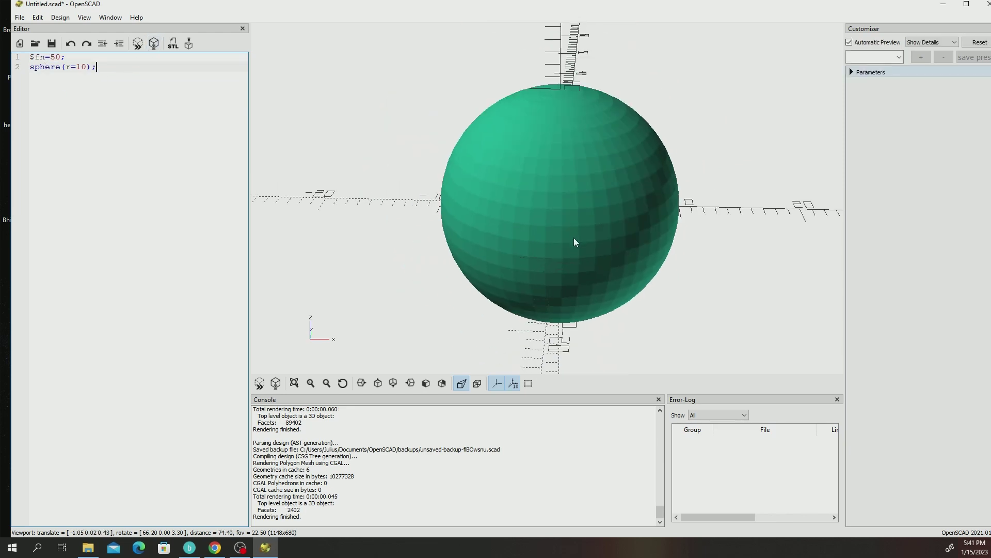
{"action": "scroll", "coordinate": [568, 233], "scroll_direction": "up", "scroll_amount": 2}
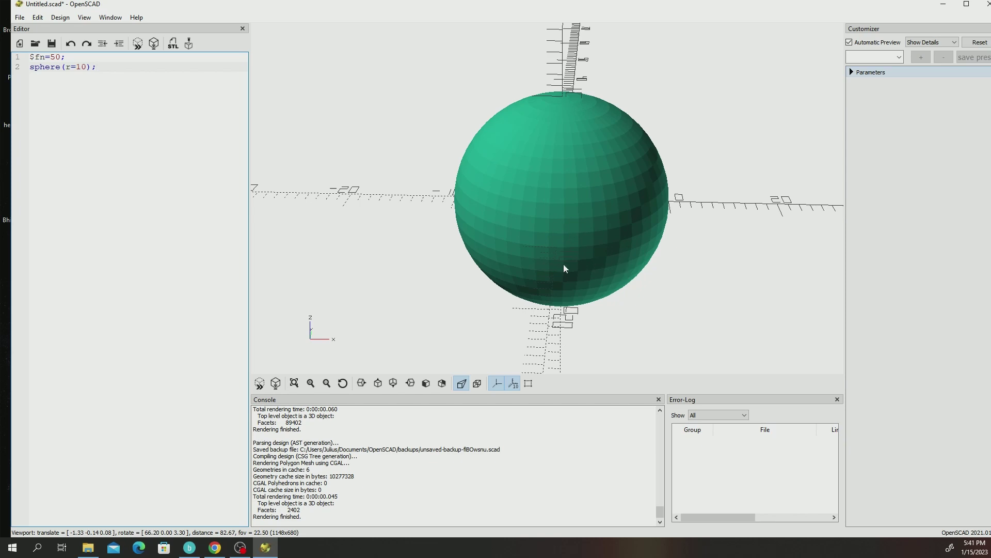
{"action": "scroll", "coordinate": [572, 263], "scroll_direction": "up", "scroll_amount": 2}
{"action": "left_click_drag", "start_coordinate": [572, 264], "coordinate": [551, 225]}
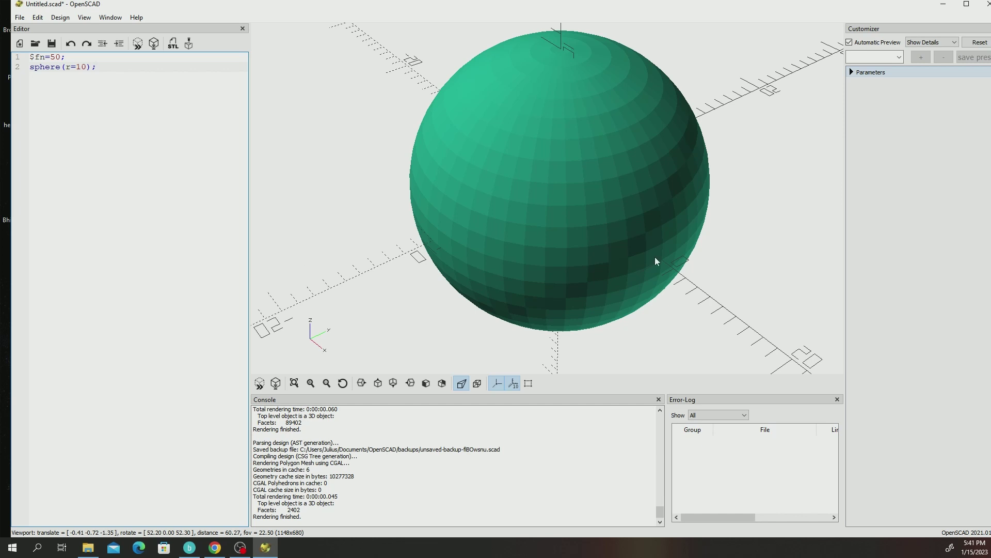
- Replace all the sphere code with cube(10); and render the 6-facet cube
{"action": "key", "text": "ctrl+a"}
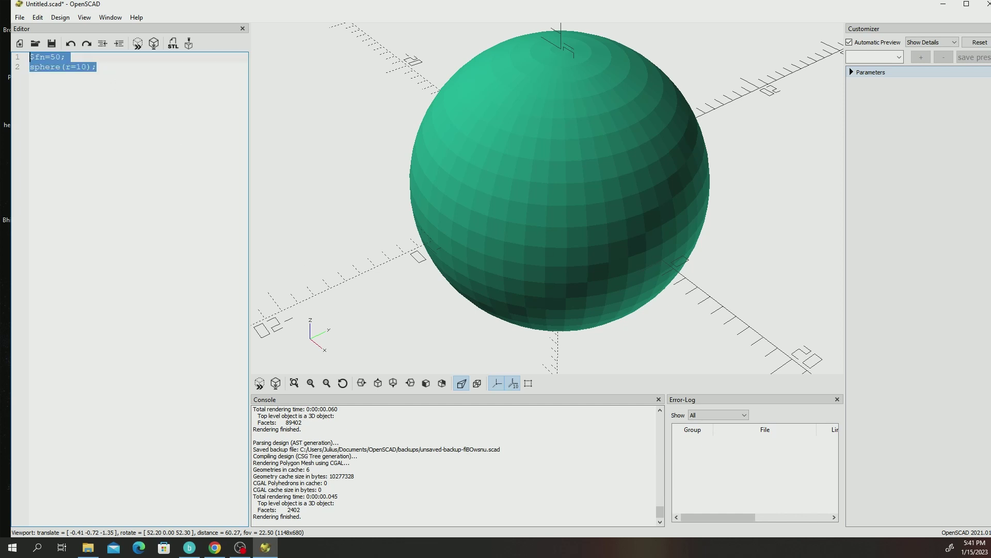
{"action": "type", "text": "cube"}
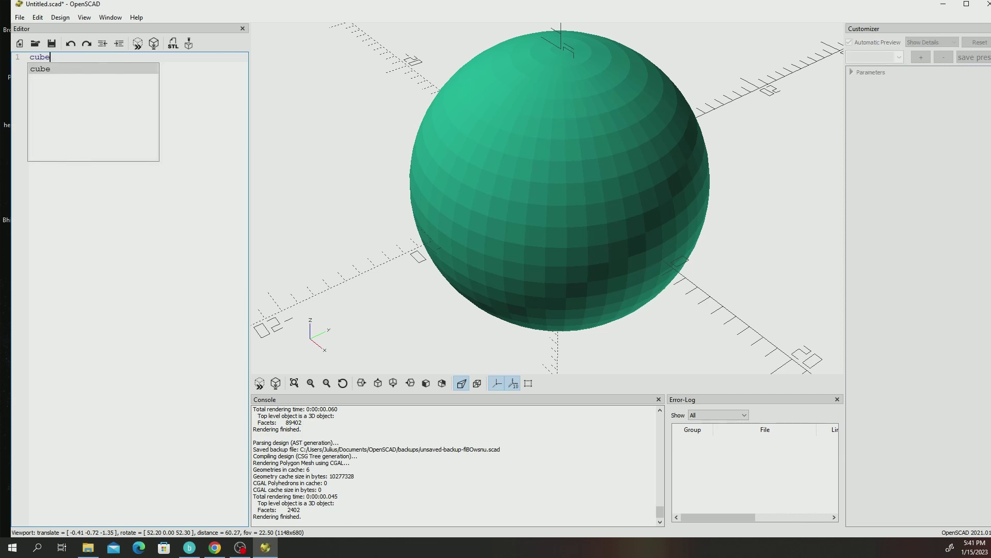
{"action": "type", "text": "("}
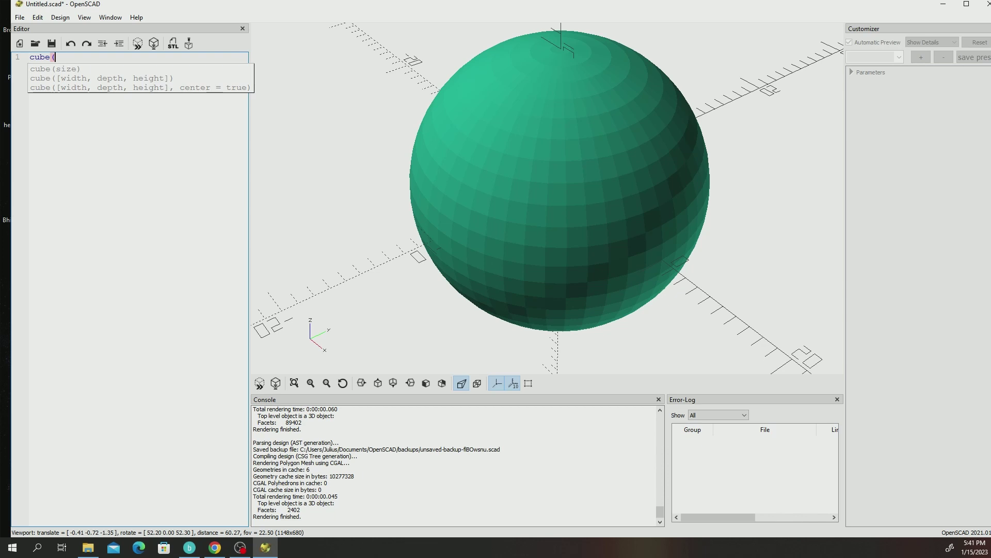
{"action": "type", "text": "10)"}
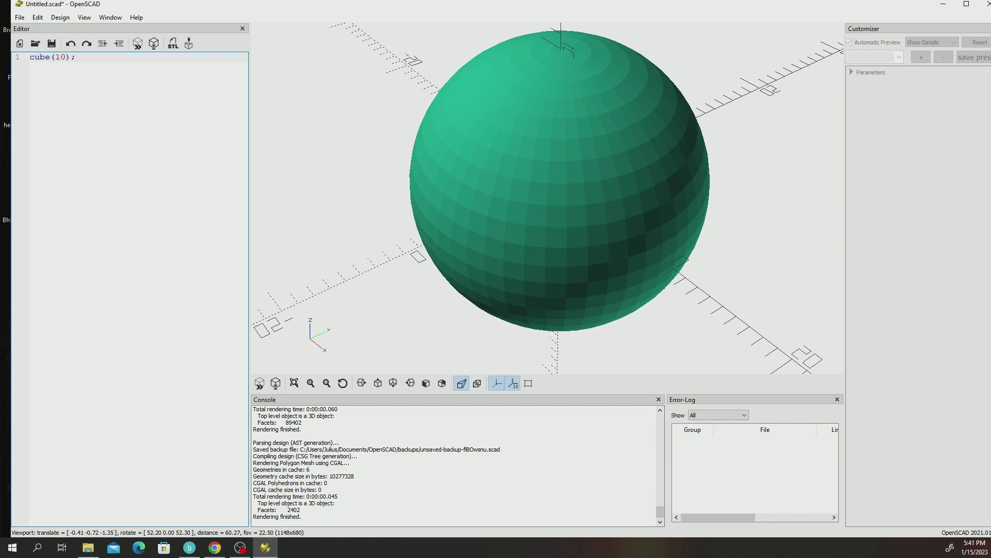
{"action": "type", "text": ";"}
{"action": "left_click", "coordinate": [154, 43]}
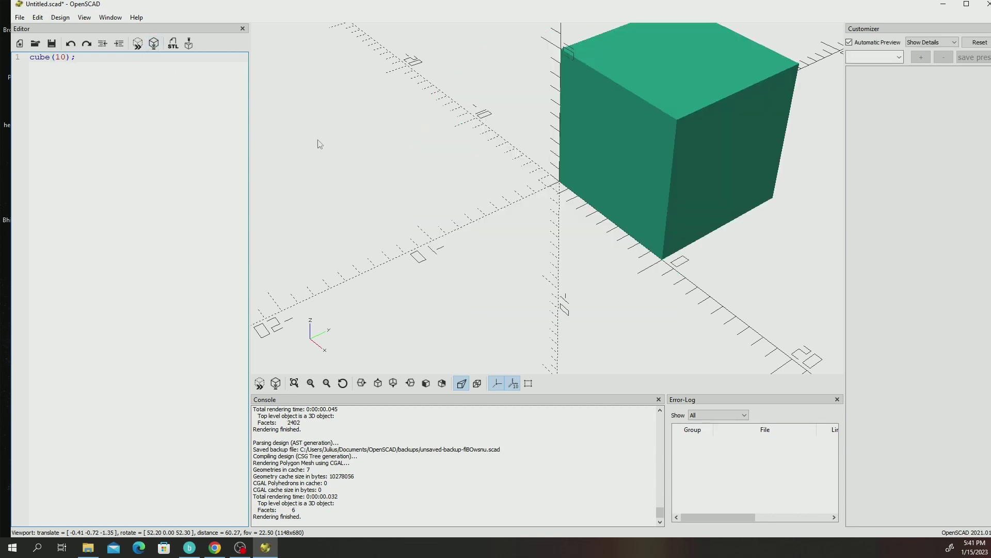
{"action": "left_click_drag", "start_coordinate": [750, 159], "coordinate": [696, 124]}
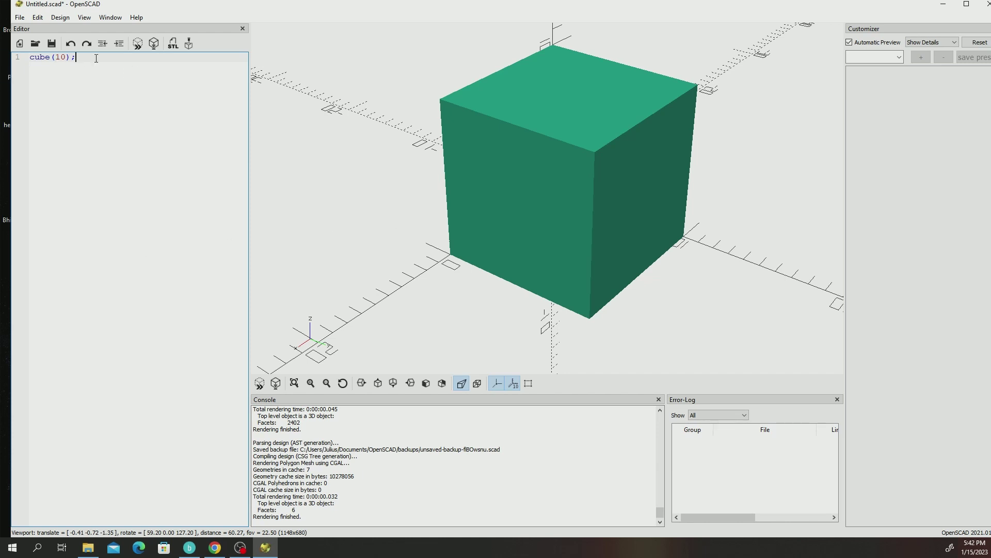
- Replace the cube line with a plate = [100,50,5]; variable
{"action": "left_click_drag", "start_coordinate": [76, 57], "coordinate": [30, 56]}
{"action": "type", "text": "plate ="}
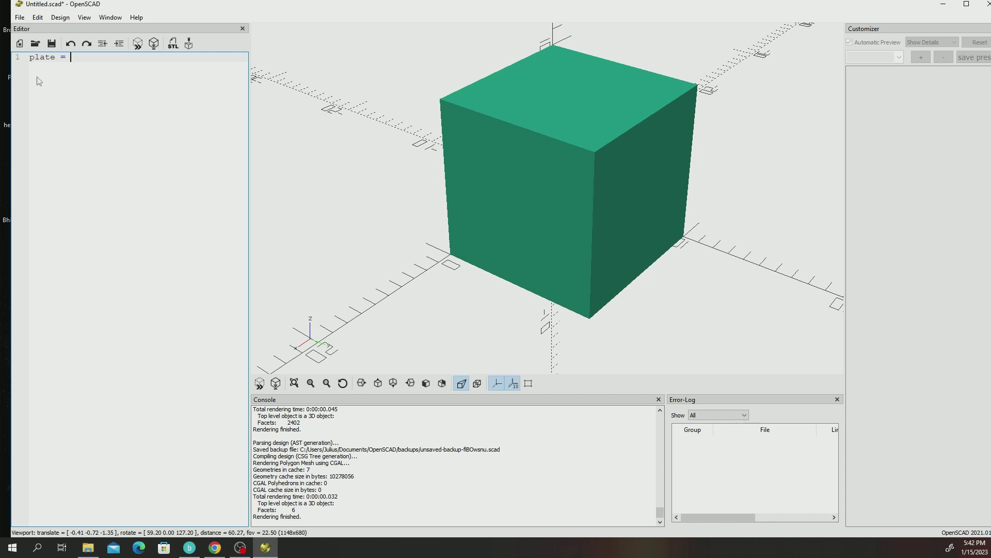
{"action": "type", "text": "[];"}
{"action": "key", "text": "Left"}
{"action": "key", "text": "Left"}
{"action": "type", "text": "100,50,5"}
{"action": "key", "text": "End"}
- Add cube(plate); and render the flat rectangular slab
{"action": "type", "text": "cube"}
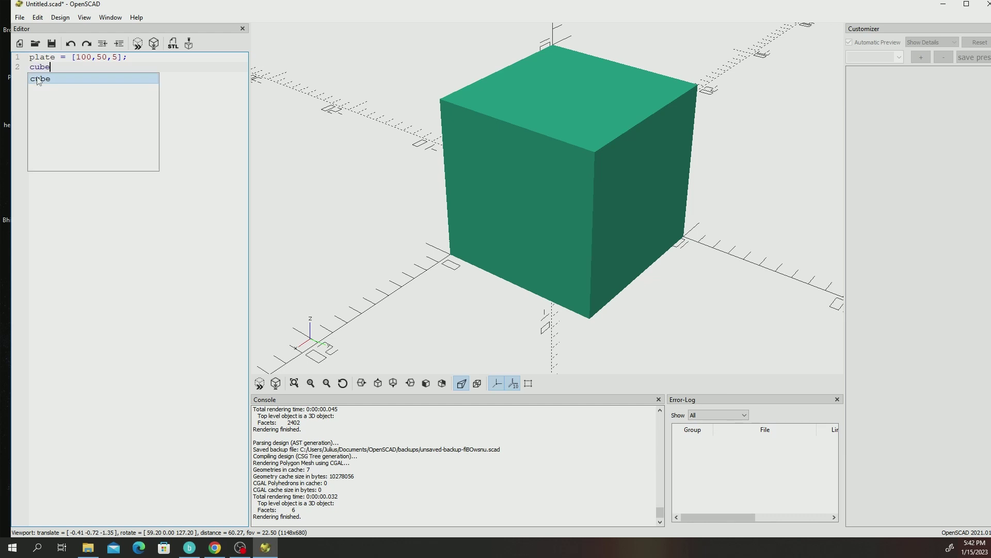
{"action": "type", "text": "("}
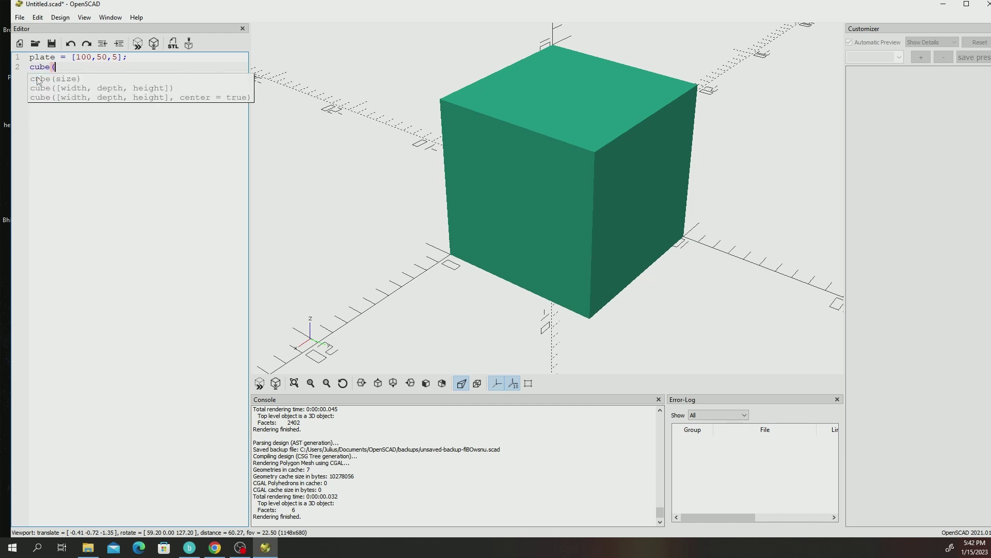
{"action": "type", "text": "plate"}
{"action": "type", "text": ")"}
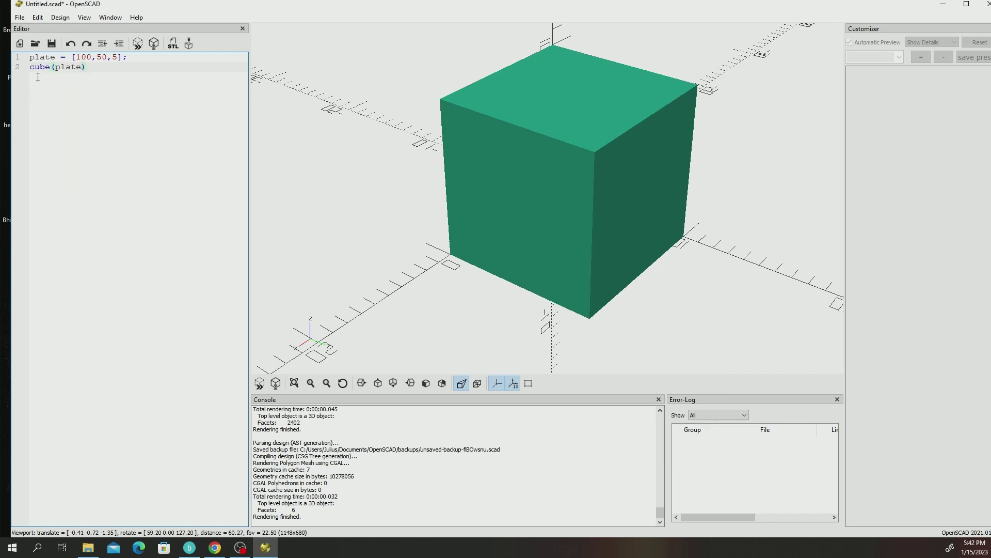
{"action": "type", "text": ";"}
{"action": "left_click", "coordinate": [154, 44]}
{"action": "scroll", "coordinate": [491, 188], "scroll_direction": "down", "scroll_amount": 5}
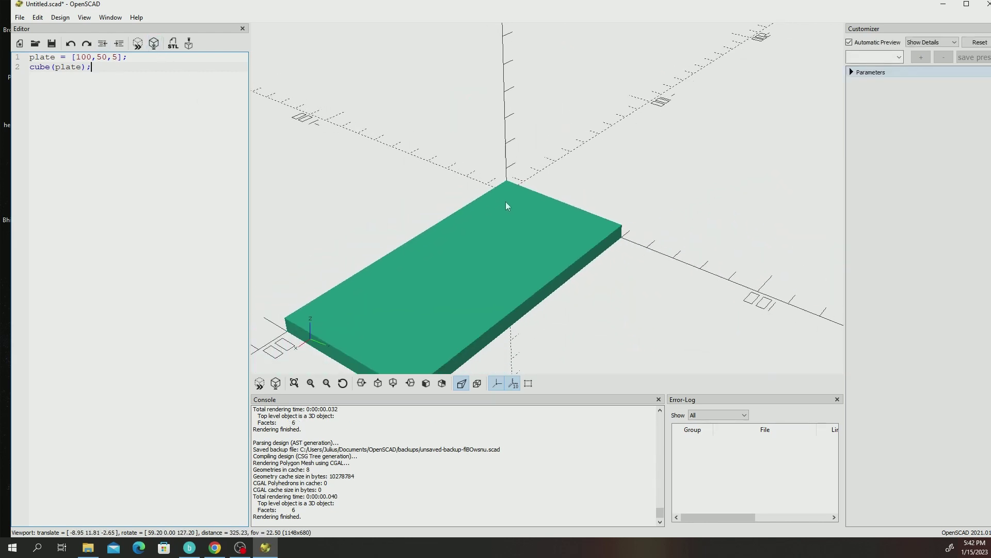
{"action": "left_click_drag", "start_coordinate": [473, 269], "coordinate": [431, 228]}
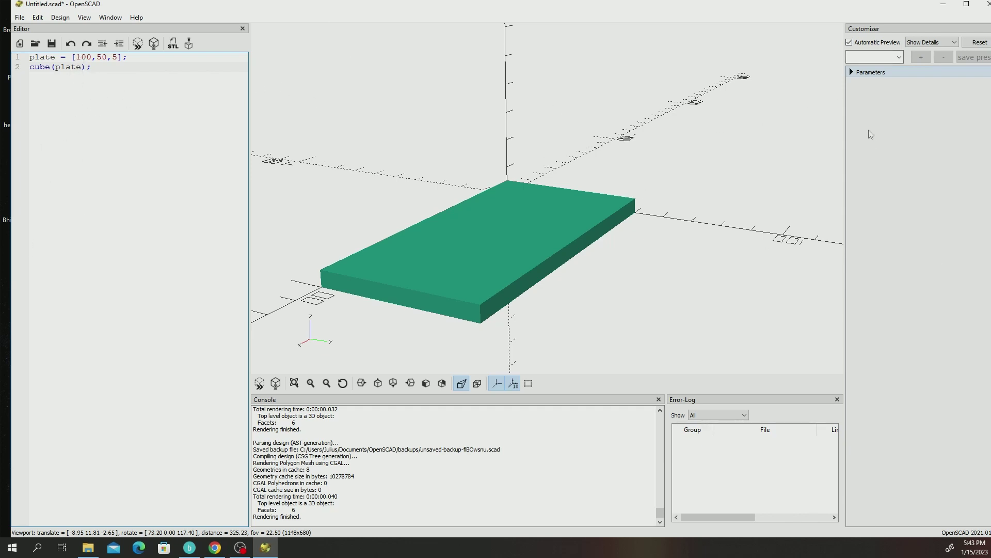
- Set the plate's third value to 7 in the Customizer parameters
{"action": "left_click", "coordinate": [852, 72]}
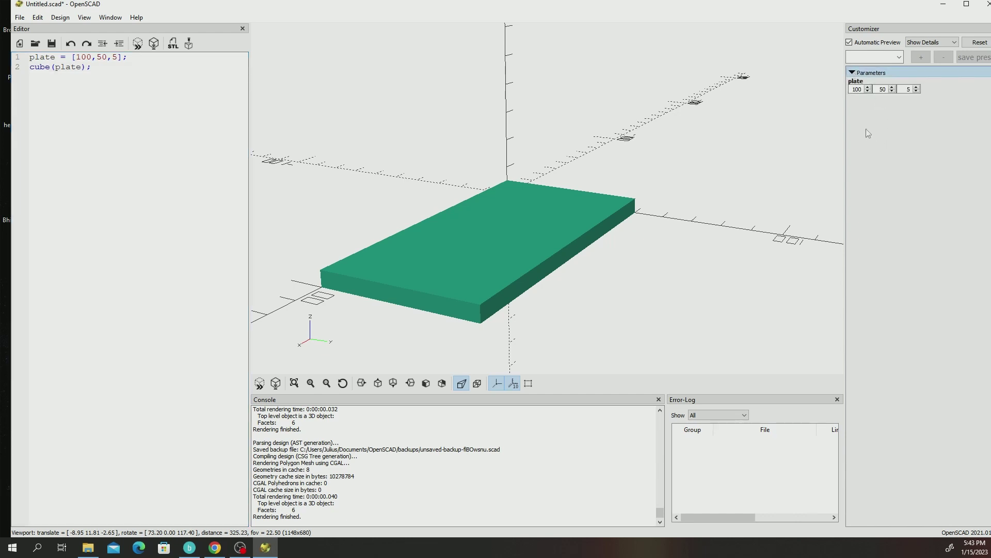
{"action": "double_click", "coordinate": [911, 89]}
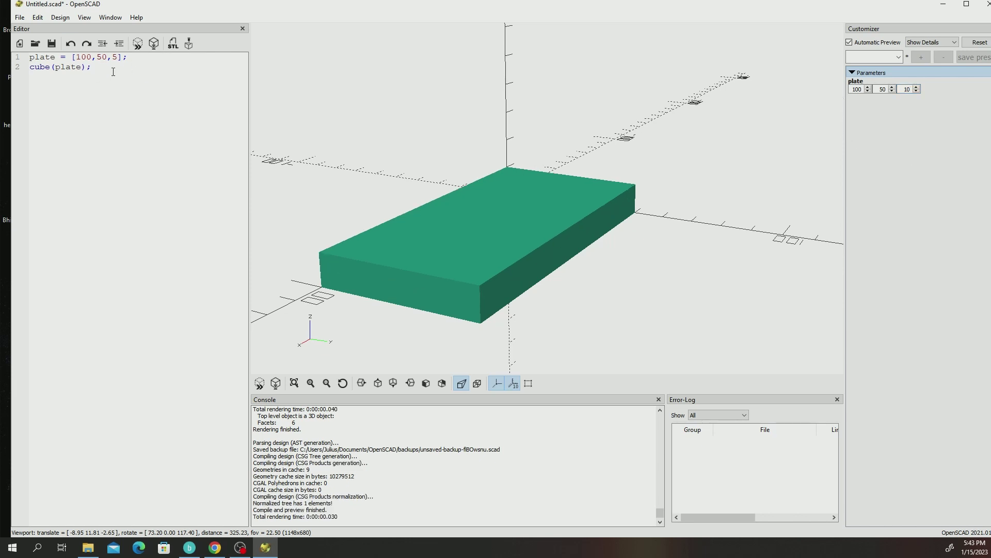
{"action": "double_click", "coordinate": [907, 90]}
{"action": "type", "text": "7"}
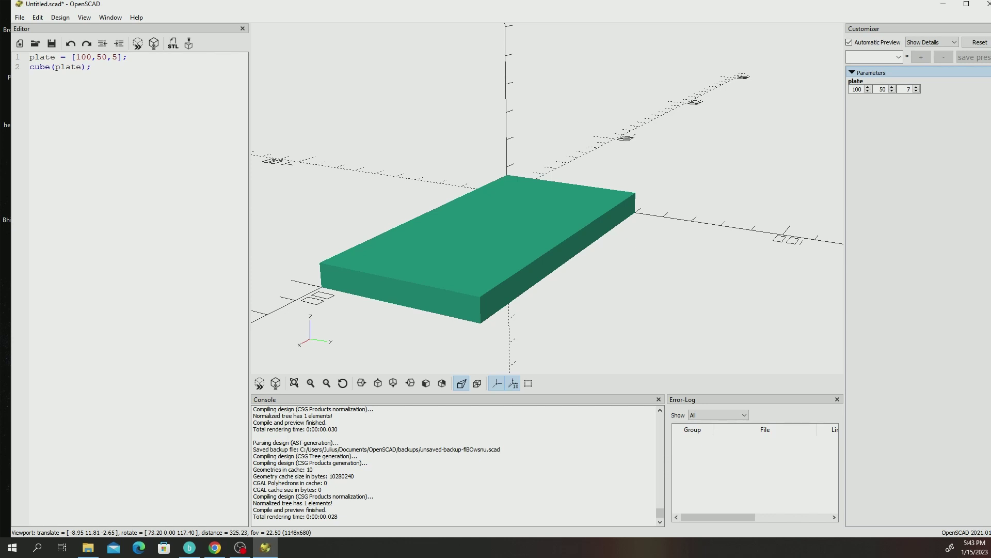
{"action": "key", "text": "alt+Tab"}
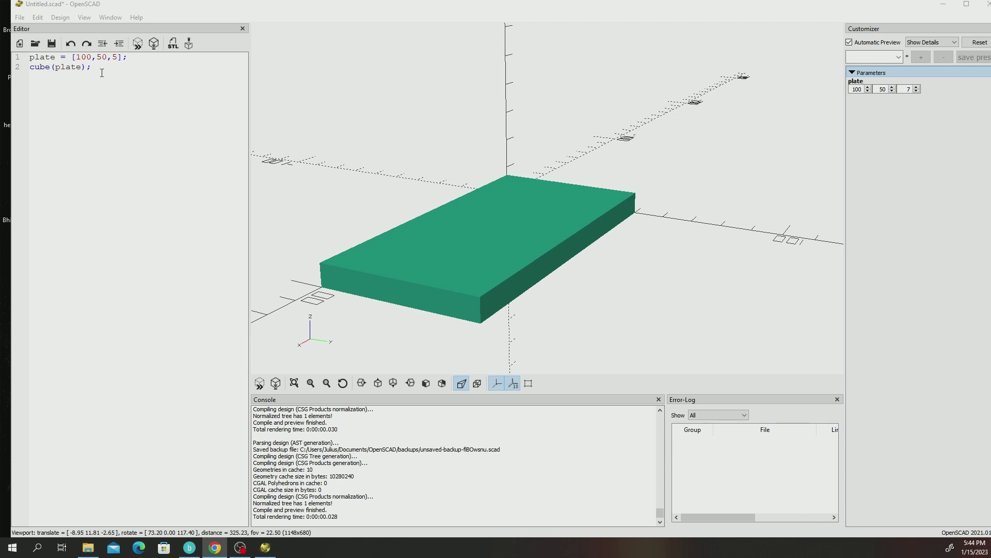
- Select and delete all the plate code, leaving the script as one empty line
{"action": "left_click", "coordinate": [73, 77]}
{"action": "key", "text": "ctrl+a"}
{"action": "key", "text": "Delete"}
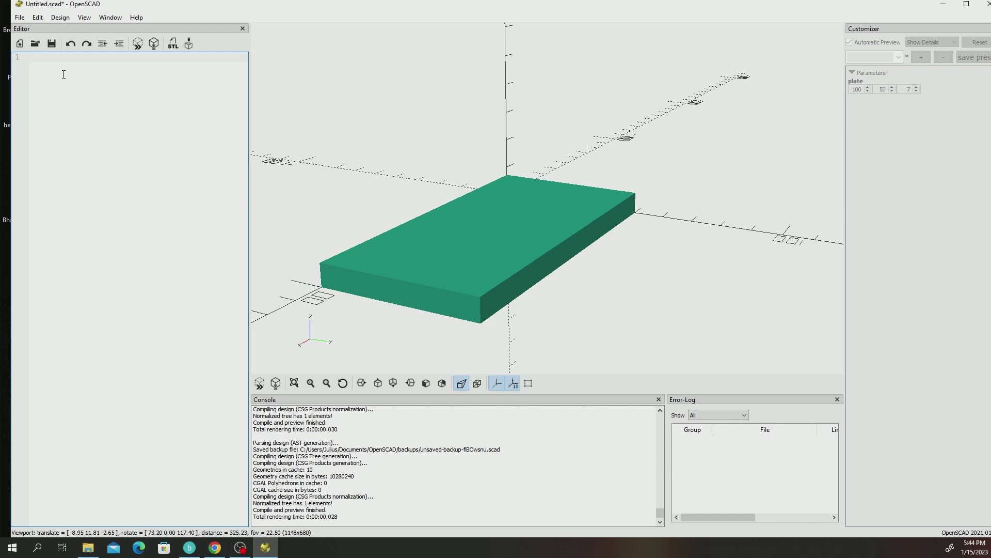
- Write difference() { with cube(10); and translate([2,2,2]) inside it
{"action": "type", "text": "differe"}
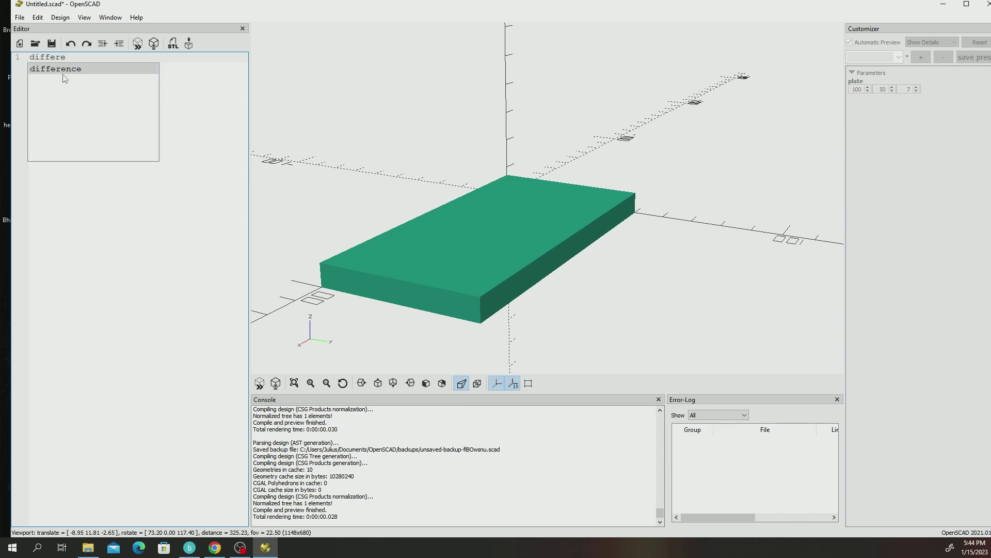
{"action": "double_click", "coordinate": [66, 69]}
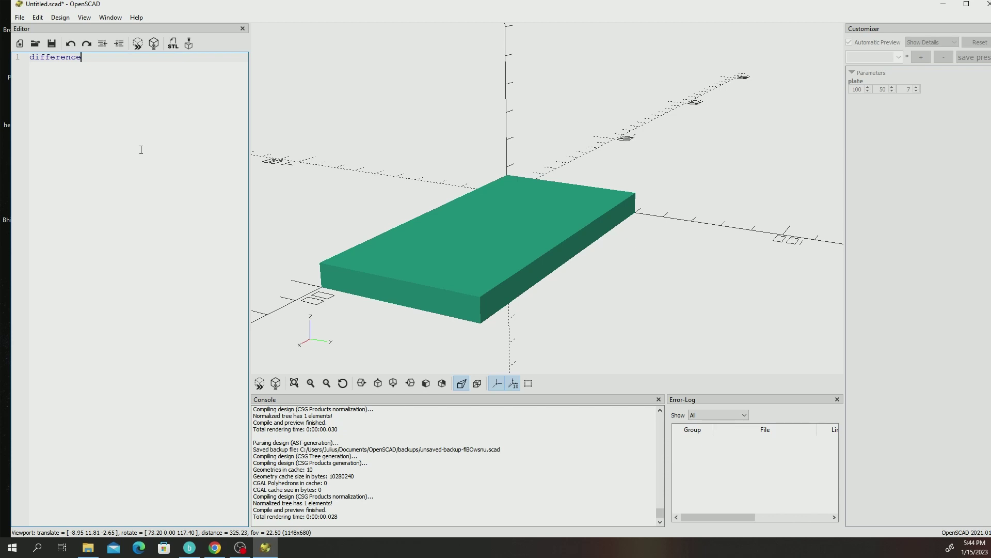
{"action": "type", "text": "()"}
{"action": "type", "text": "{"}
{"action": "key", "text": "Return"}
{"action": "type", "text": "cube(10);"}
{"action": "key", "text": "Return"}
{"action": "type", "text": "translate([2,2,2])"}
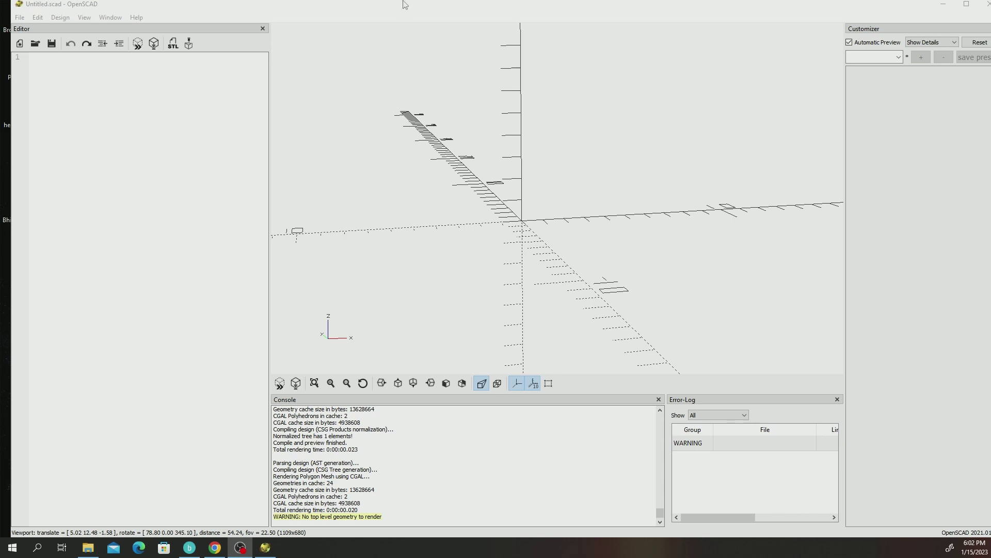
- Write $fn= 50; and the radii r1= 2.1; r2=10.5; at the top of the script
{"action": "left_click", "coordinate": [42, 59]}
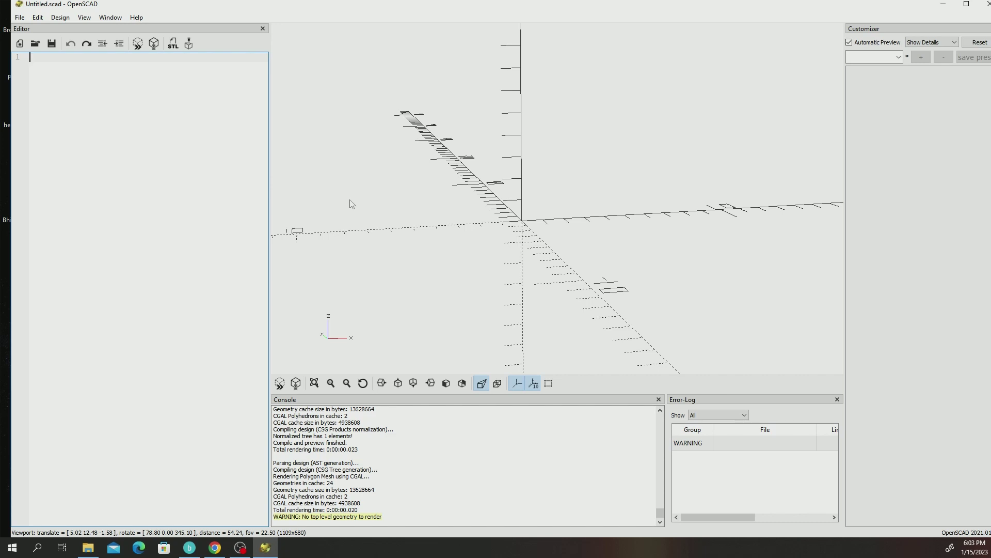
{"action": "type", "text": "$fn= 50;"}
{"action": "key", "text": "Return"}
{"action": "type", "text": "r1= 2.1; "}
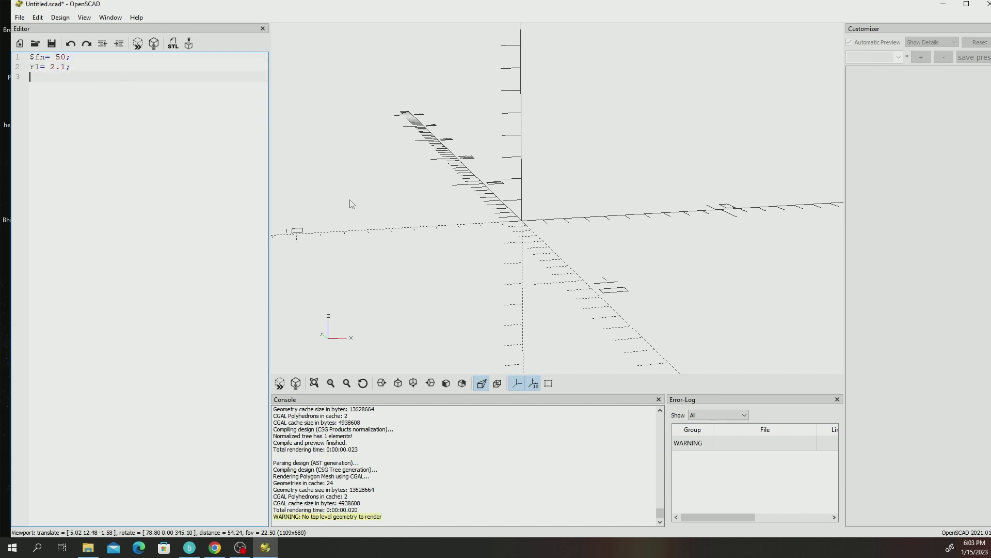
{"action": "type", "text": "r2=10.5;"}
- On a new line, insert rotate_extrude from the autocomplete suggestions
{"action": "key", "text": "Return"}
{"action": "type", "text": "rota"}
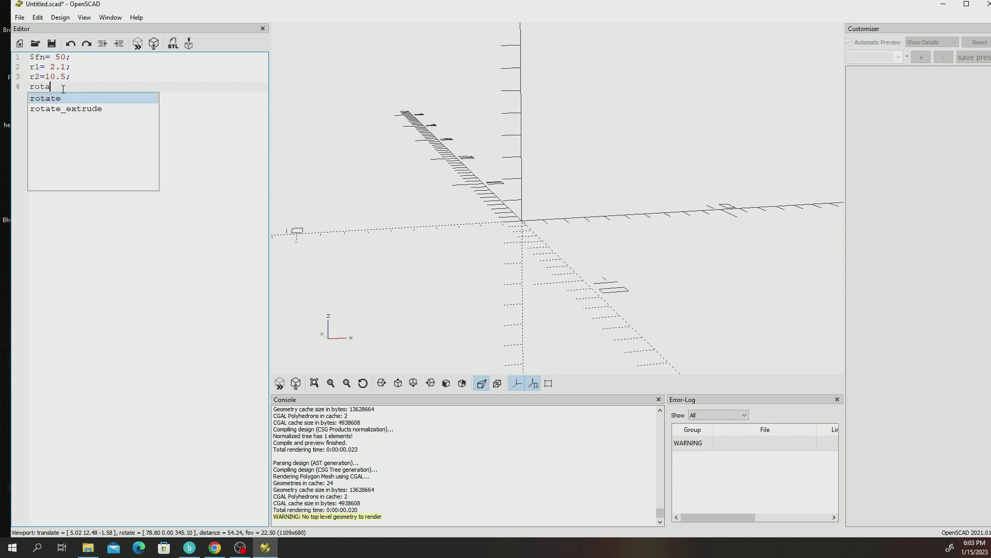
{"action": "left_click", "coordinate": [67, 109]}
{"action": "double_click", "coordinate": [85, 109]}
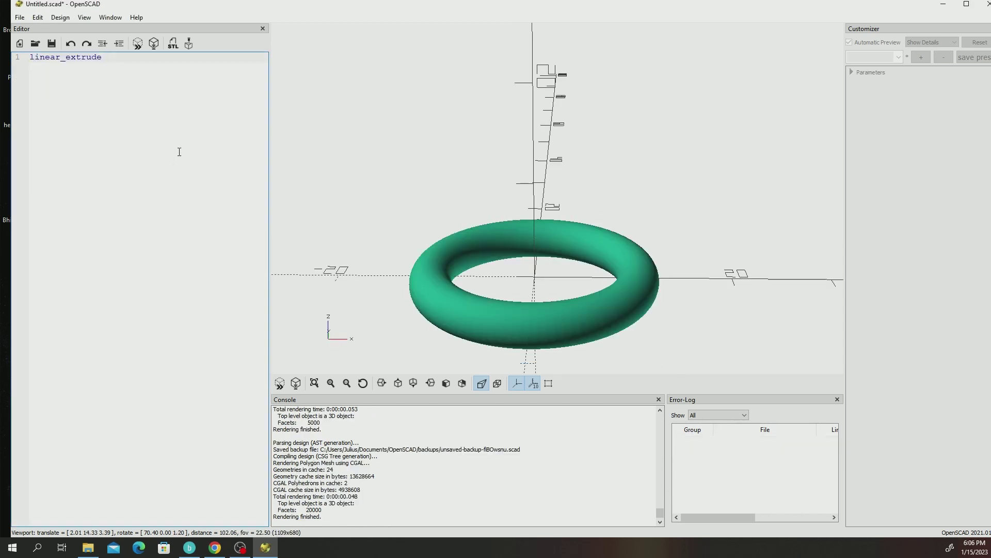
- Write linear_extrude(10,twist=360) followed by square(10) and $fn=90; on separate lines
{"action": "key", "text": "BackSpace"}
{"action": "key", "text": "BackSpace"}
{"action": "type", "text": "("}
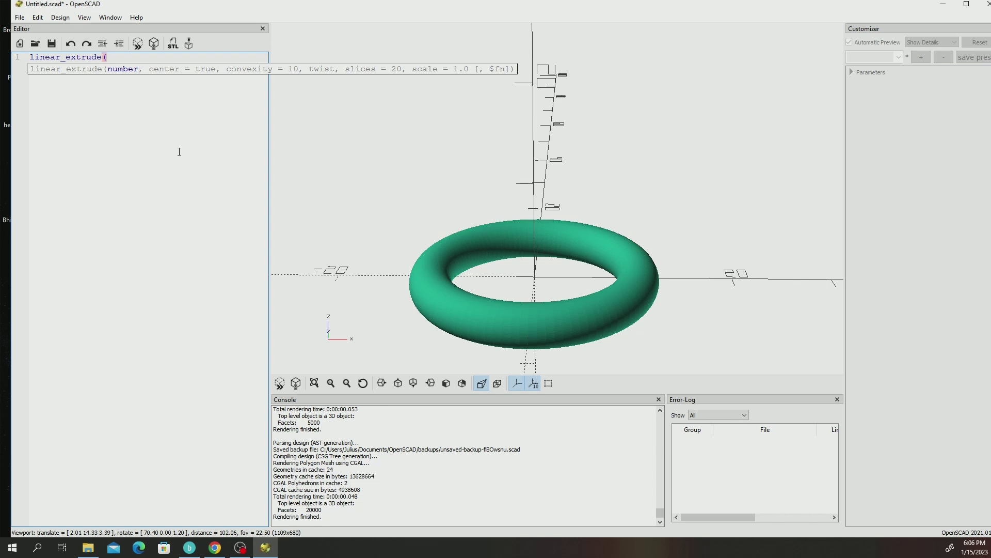
{"action": "type", "text": "10"}
{"action": "type", "text": ",twist=360"}
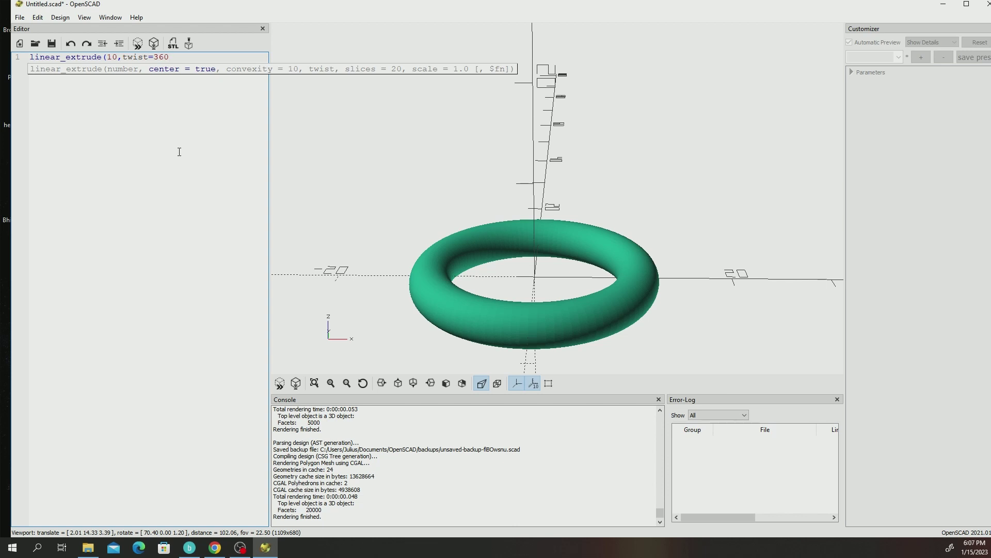
{"action": "type", "text": ")"}
{"action": "key", "text": "Return"}
{"action": "type", "text": "square"}
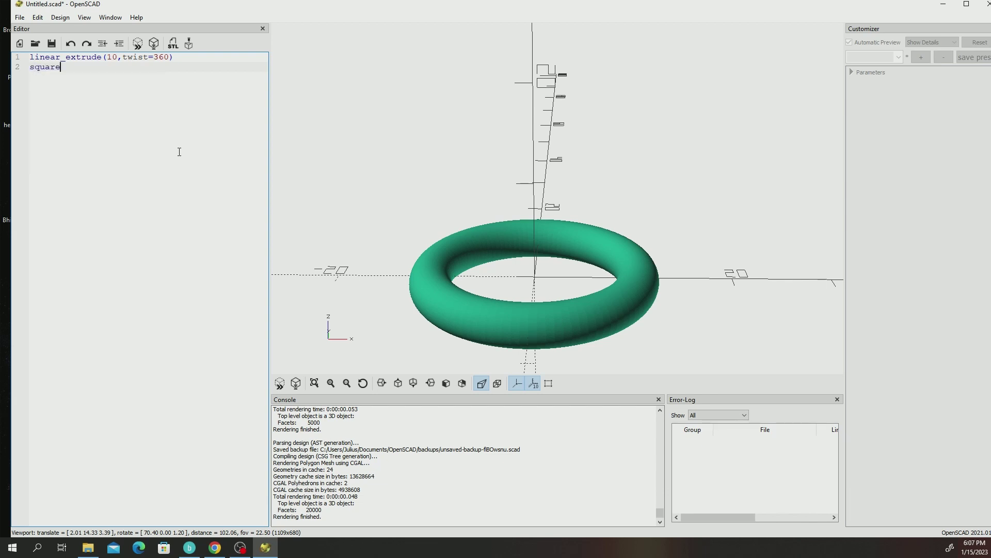
{"action": "type", "text": "(10,"}
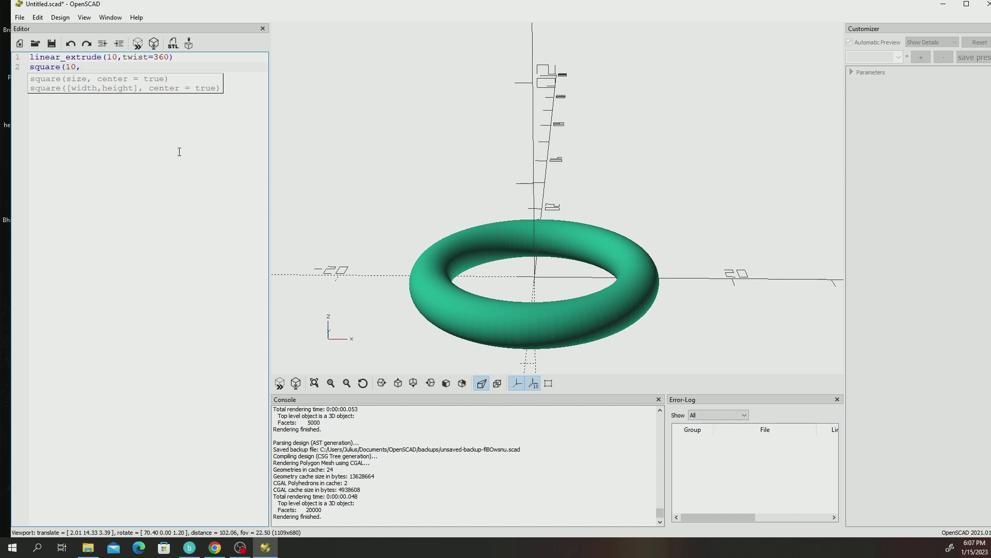
{"action": "key", "text": "BackSpace"}
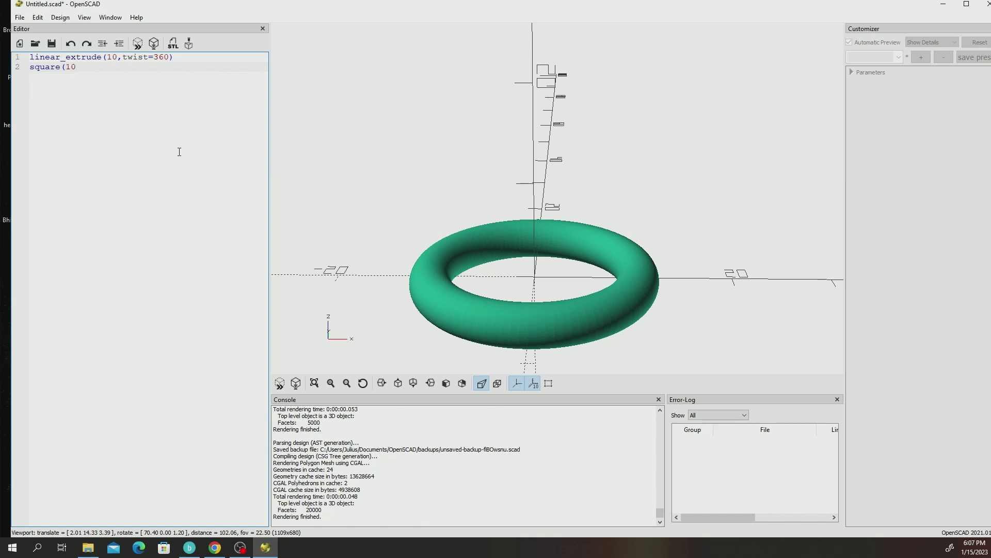
{"action": "type", "text": ")"}
{"action": "key", "text": "Return"}
{"action": "type", "text": "$fn=90;"}
- Fix the line-3 syntax error by adding a semicolon after square(10), then re-render
{"action": "left_click", "coordinate": [152, 46]}
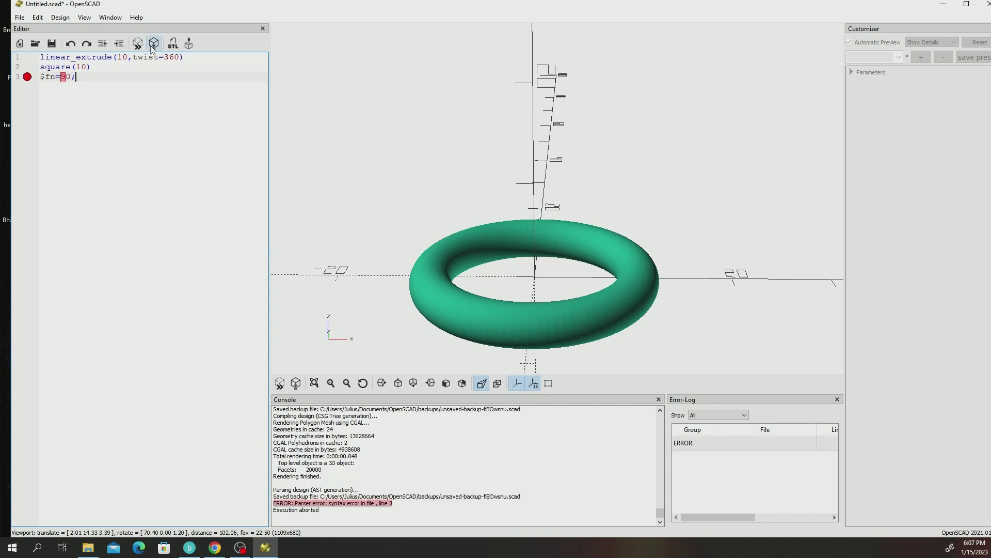
{"action": "left_click", "coordinate": [93, 68]}
{"action": "type", "text": ";"}
{"action": "left_click", "coordinate": [154, 43]}
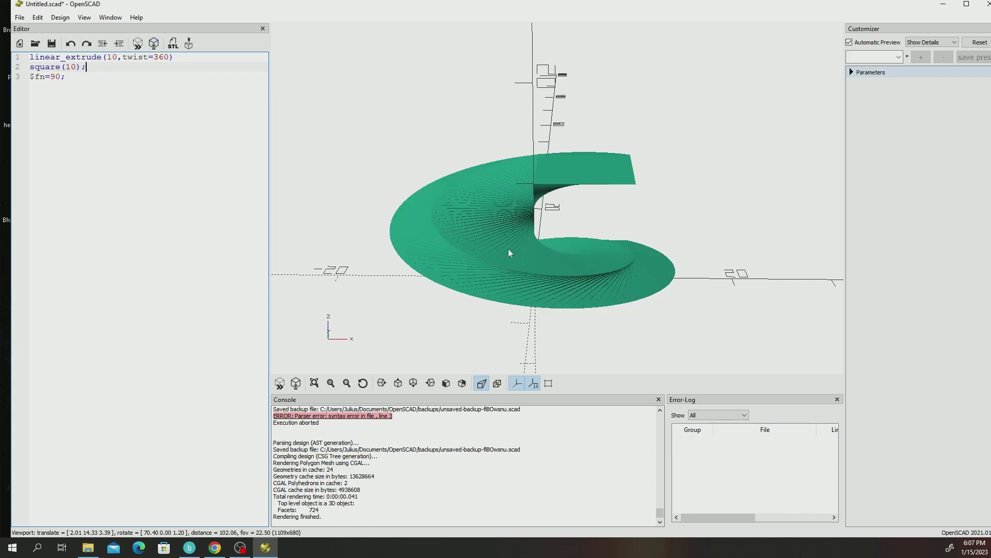
- Orbit the view around the 724-facet twisted spiral solid to inspect it
{"action": "left_click_drag", "start_coordinate": [509, 247], "coordinate": [487, 220]}
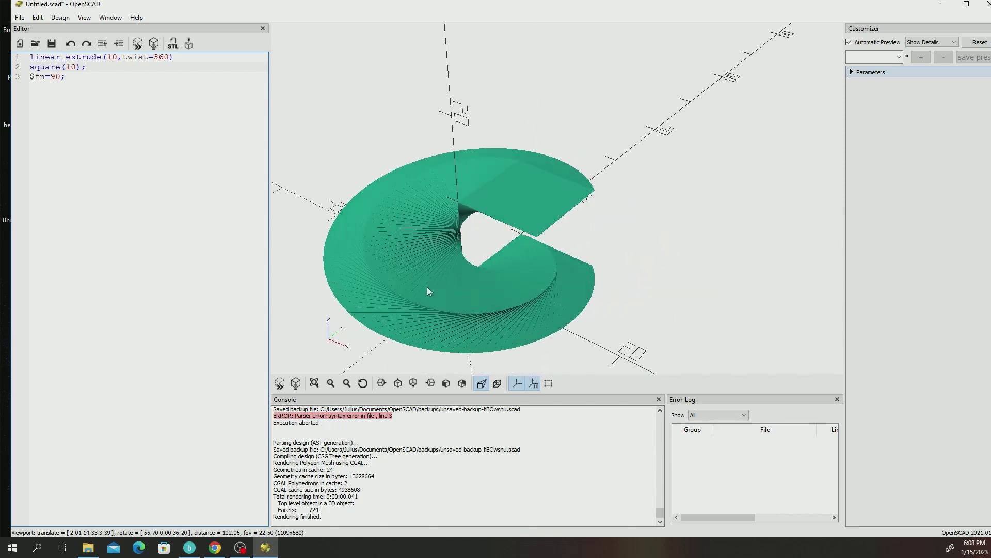
{"action": "mouse_move", "coordinate": [427, 288]}
{"action": "left_mouse_down"}
{"action": "mouse_move", "coordinate": [527, 268]}
{"action": "mouse_move", "coordinate": [431, 272]}
{"action": "left_mouse_up"}
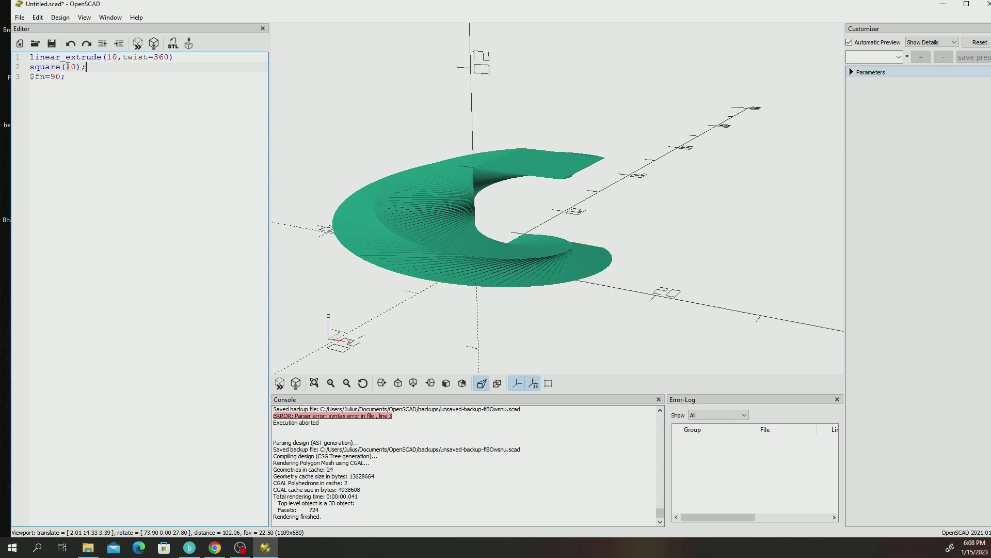
{"action": "left_click_drag", "start_coordinate": [402, 259], "coordinate": [455, 276]}
{"action": "left_click_drag", "start_coordinate": [572, 281], "coordinate": [591, 309]}
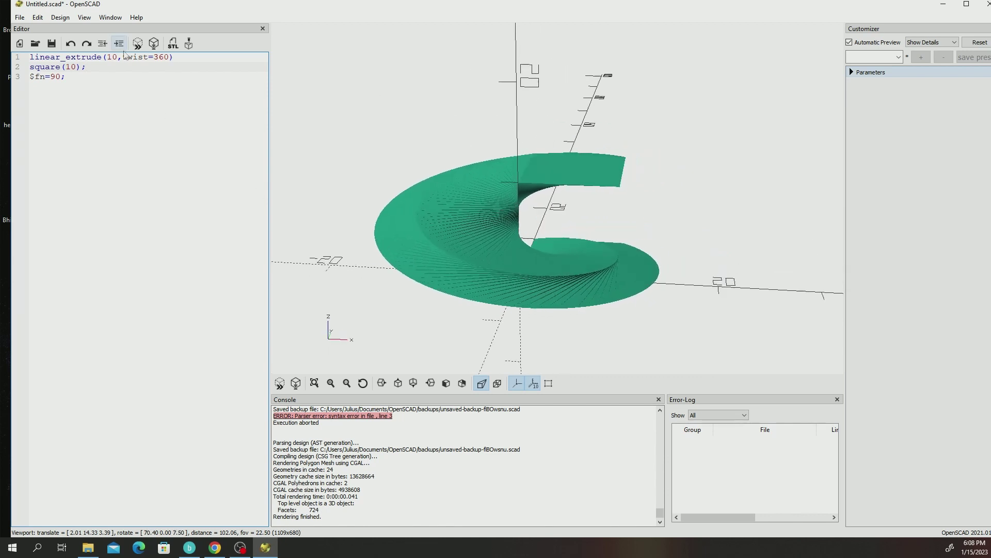
- Change the square to square(10,center=true) and re-render the centered twisted column
{"action": "left_click", "coordinate": [77, 67]}
{"action": "type", "text": ",ce"}
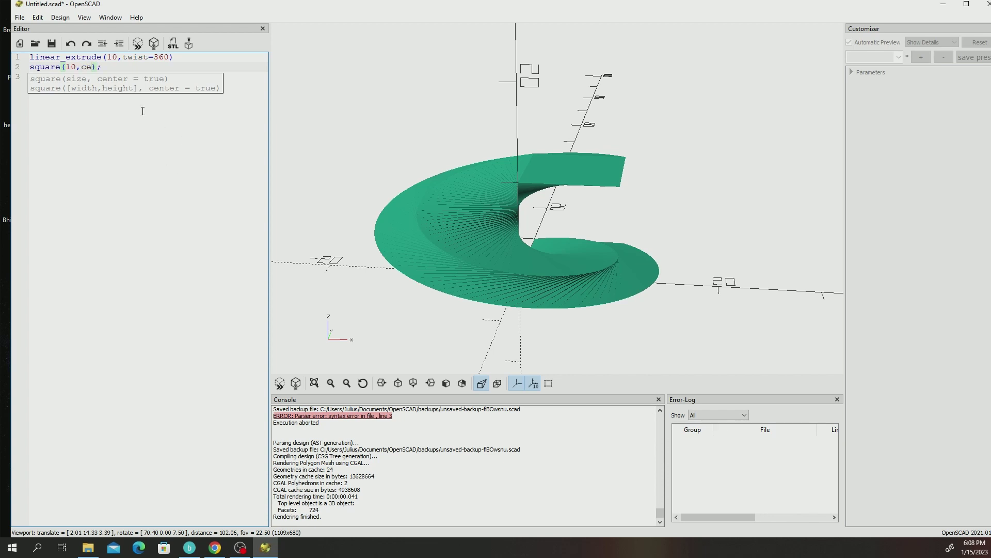
{"action": "type", "text": "ter="}
{"action": "key", "text": "BackSpace"}
{"action": "key", "text": "BackSpace"}
{"action": "key", "text": "BackSpace"}
{"action": "key", "text": "BackSpace"}
{"action": "type", "text": "nter=true"}
{"action": "left_click", "coordinate": [162, 71]}
{"action": "left_click", "coordinate": [154, 43]}
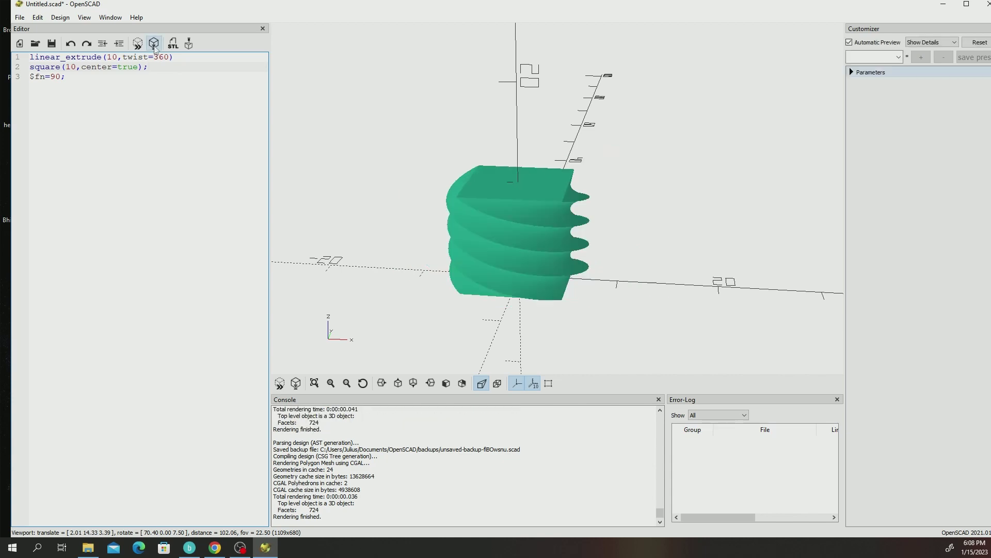
{"action": "scroll", "coordinate": [513, 241], "scroll_direction": "up", "scroll_amount": 5}
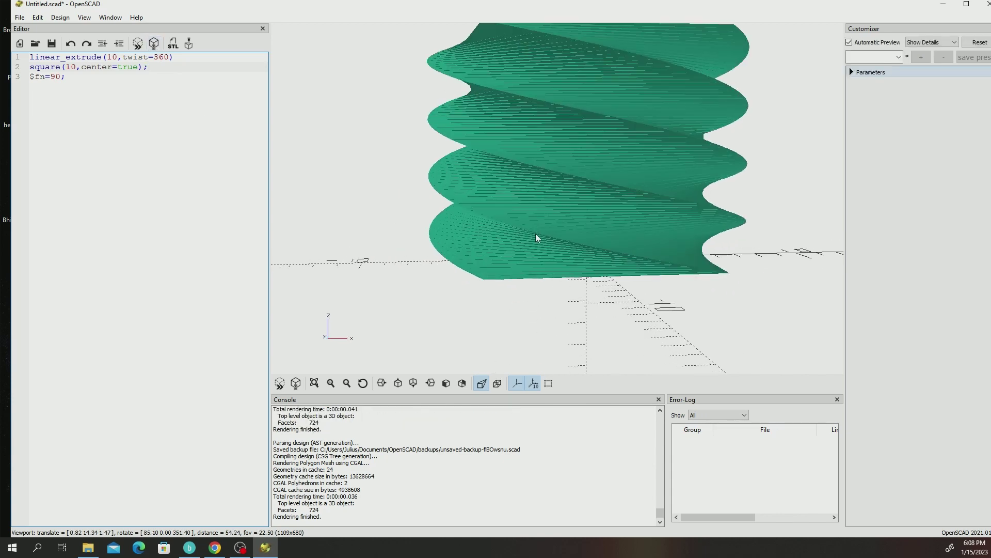
{"action": "mouse_move", "coordinate": [535, 233]}
{"action": "left_mouse_down"}
{"action": "mouse_move", "coordinate": [640, 202]}
{"action": "mouse_move", "coordinate": [521, 228]}
{"action": "left_mouse_up"}
{"action": "scroll", "coordinate": [454, 248], "scroll_direction": "down", "scroll_amount": 5}
{"action": "left_click_drag", "start_coordinate": [454, 248], "coordinate": [479, 255]}
{"action": "scroll", "coordinate": [478, 255], "scroll_direction": "up", "scroll_amount": 3}
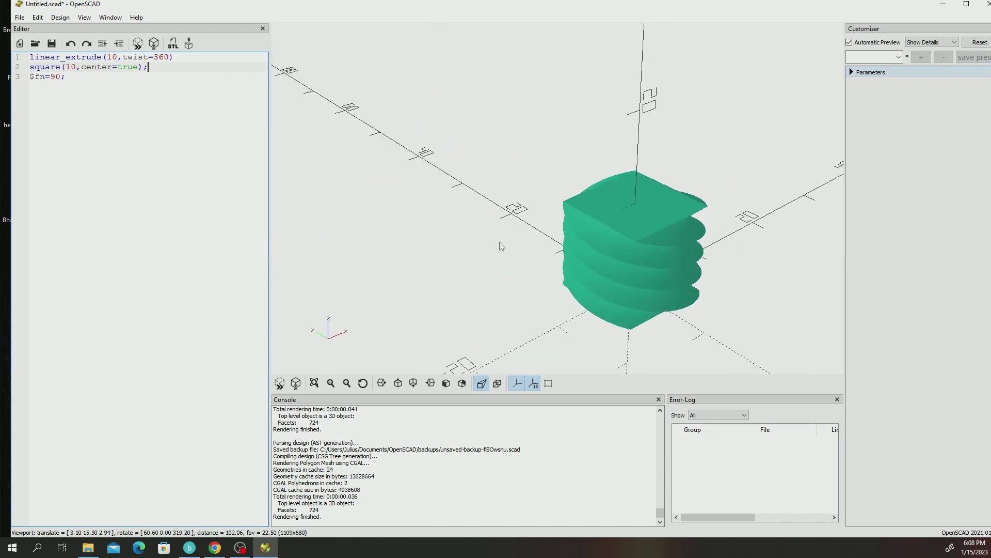
{"action": "left_click_drag", "start_coordinate": [559, 288], "coordinate": [598, 266]}
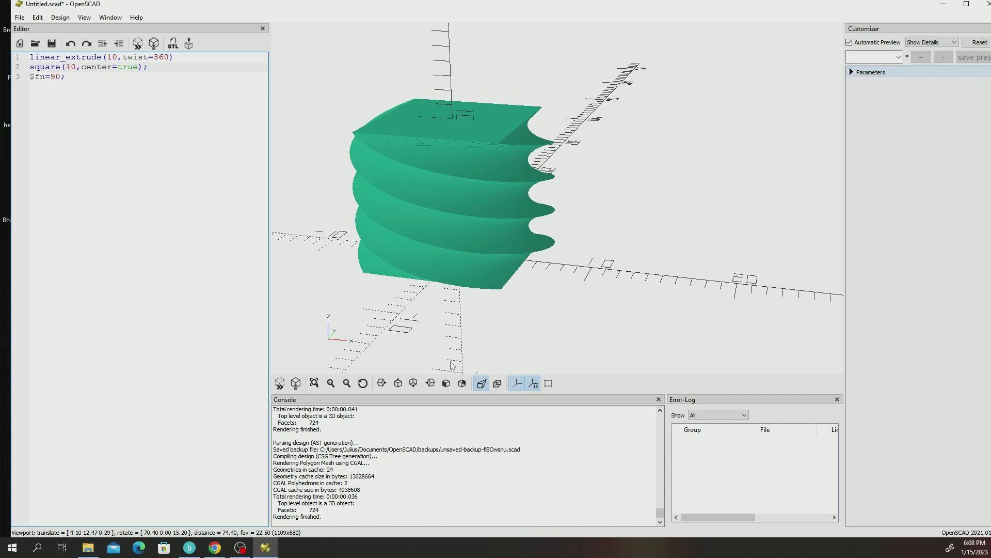
{"action": "left_click_drag", "start_coordinate": [410, 222], "coordinate": [573, 217]}
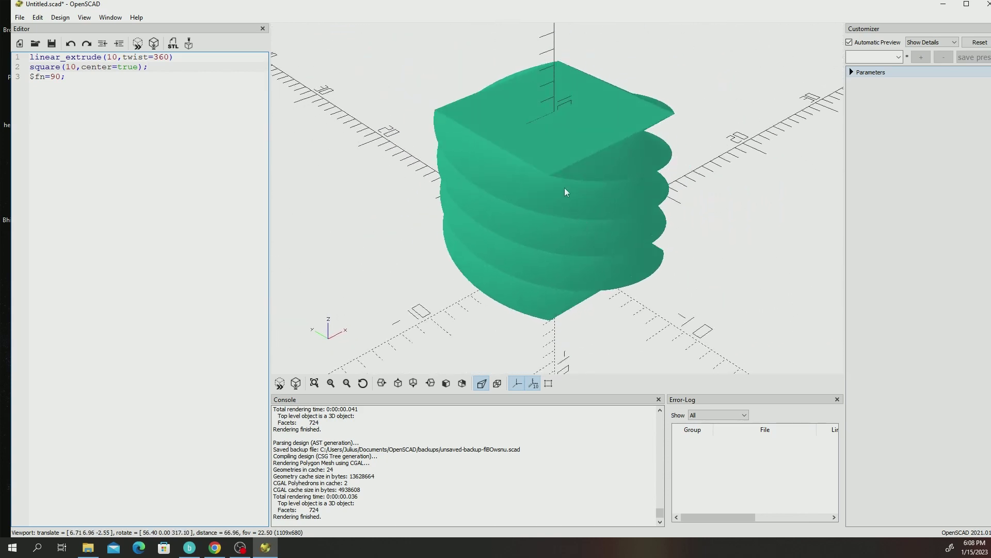
{"action": "scroll", "coordinate": [563, 183], "scroll_direction": "down", "scroll_amount": 4}
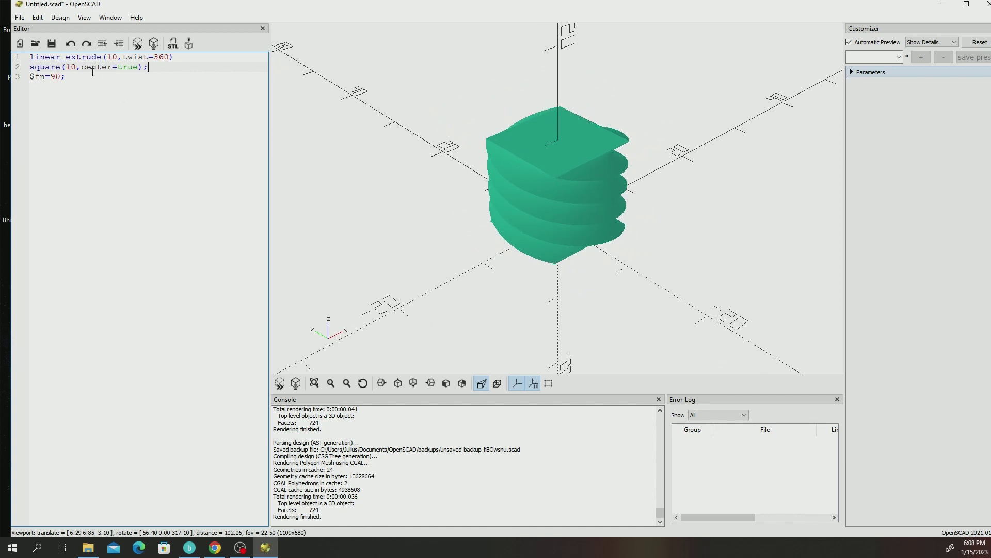
{"action": "left_click_drag", "start_coordinate": [601, 245], "coordinate": [491, 158]}
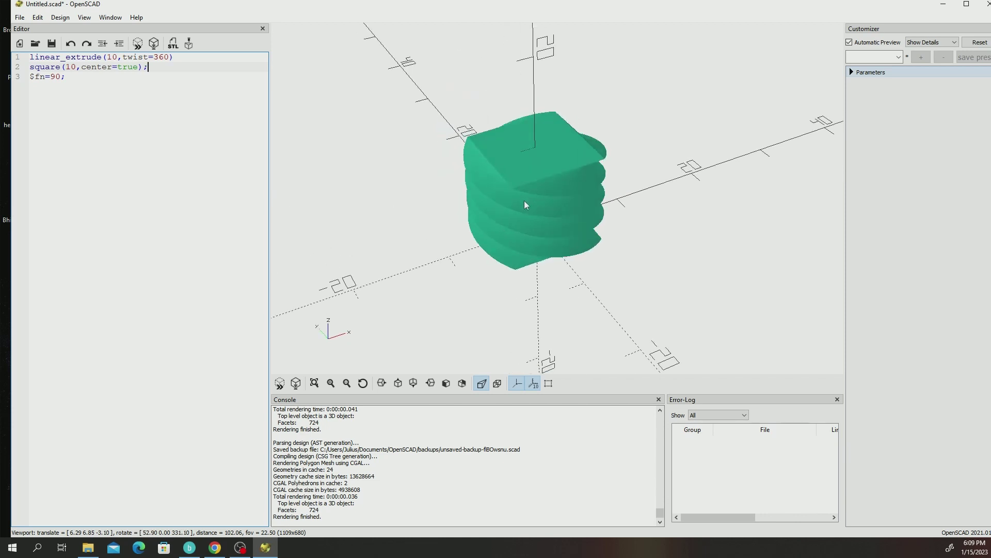
{"action": "mouse_move", "coordinate": [525, 205]}
{"action": "left_mouse_down"}
{"action": "mouse_move", "coordinate": [527, 228]}
{"action": "mouse_move", "coordinate": [516, 187]}
{"action": "mouse_move", "coordinate": [527, 195]}
{"action": "mouse_move", "coordinate": [499, 170]}
{"action": "mouse_move", "coordinate": [540, 155]}
{"action": "mouse_move", "coordinate": [548, 196]}
{"action": "mouse_move", "coordinate": [565, 149]}
{"action": "mouse_move", "coordinate": [561, 176]}
{"action": "mouse_move", "coordinate": [598, 212]}
{"action": "mouse_move", "coordinate": [526, 201]}
{"action": "mouse_move", "coordinate": [433, 157]}
{"action": "mouse_move", "coordinate": [533, 150]}
{"action": "mouse_move", "coordinate": [556, 219]}
{"action": "mouse_move", "coordinate": [539, 258]}
{"action": "mouse_move", "coordinate": [540, 222]}
{"action": "mouse_move", "coordinate": [554, 209]}
{"action": "mouse_move", "coordinate": [532, 218]}
{"action": "left_mouse_up"}
{"action": "scroll", "coordinate": [434, 156], "scroll_direction": "up", "scroll_amount": 5}
{"action": "scroll", "coordinate": [505, 148], "scroll_direction": "down", "scroll_amount": 2}
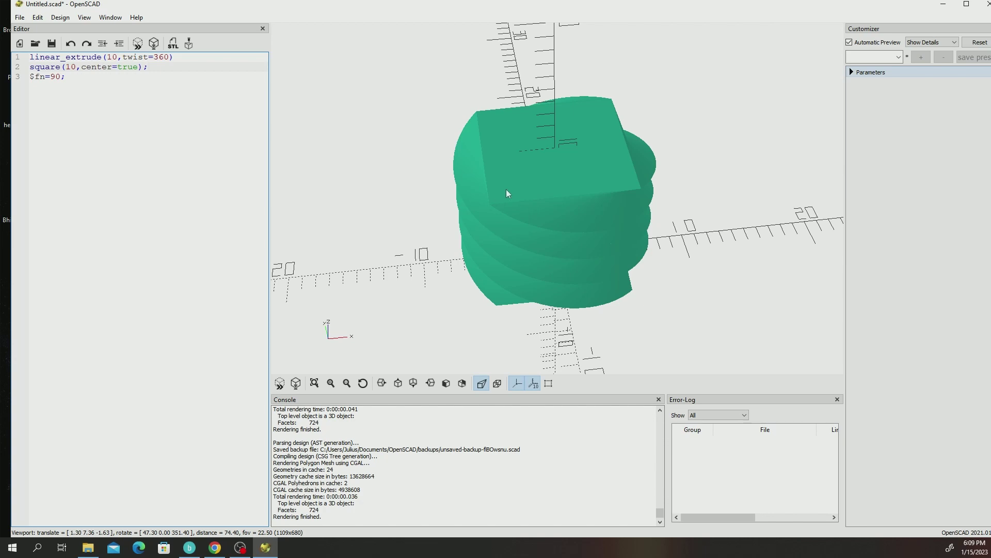